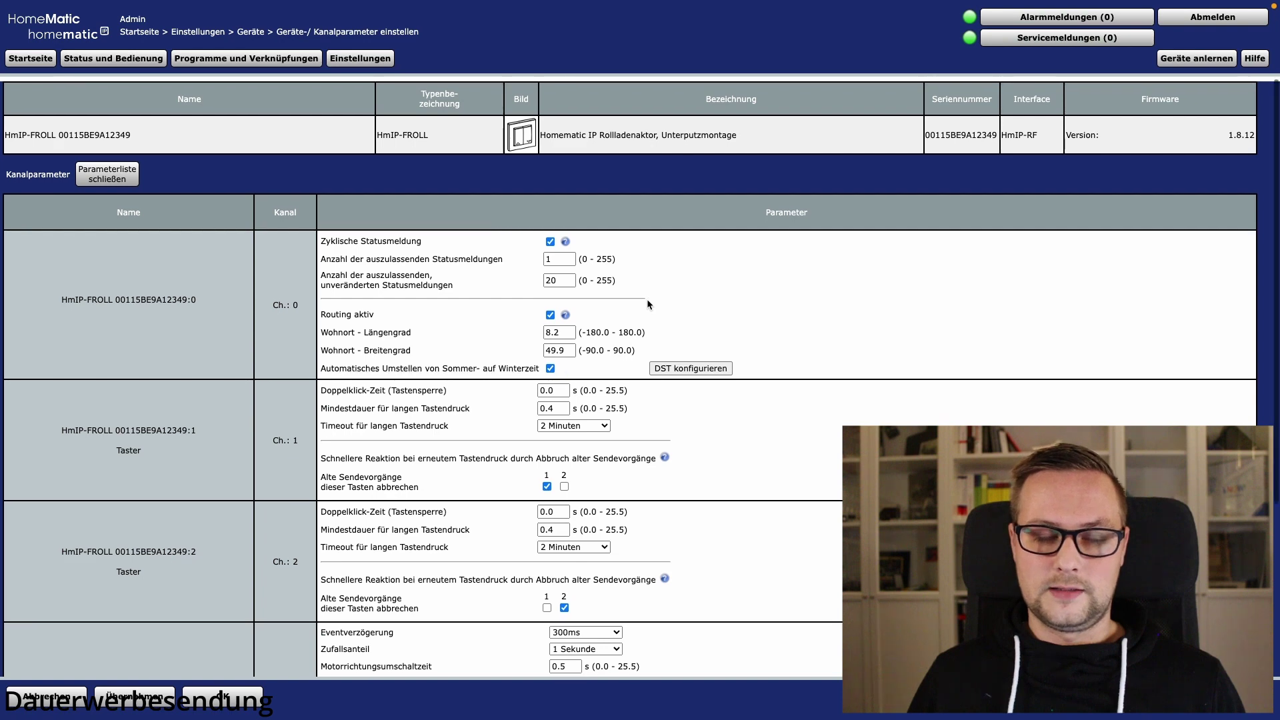
Step: Review channel 1's minimum long-press duration and timeout options, and read the help on cancelling old send operations
scroll(646, 299, down, 5)
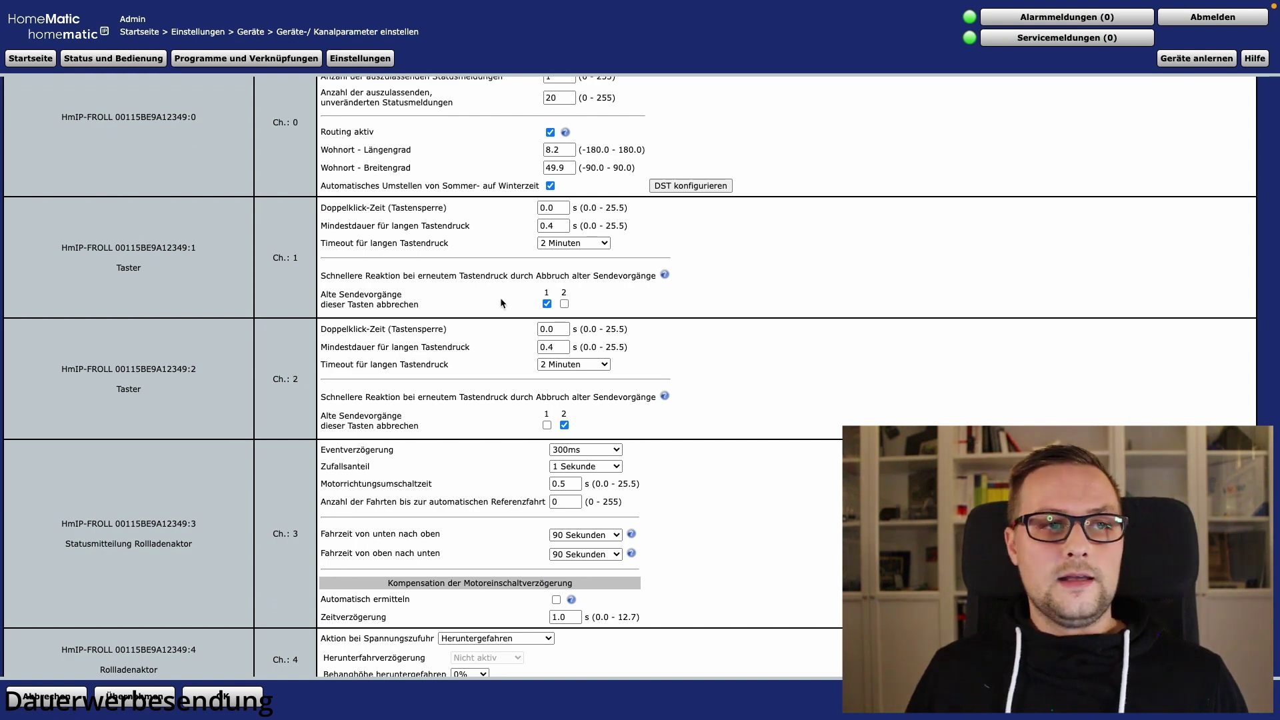
scroll(692, 238, down, 1)
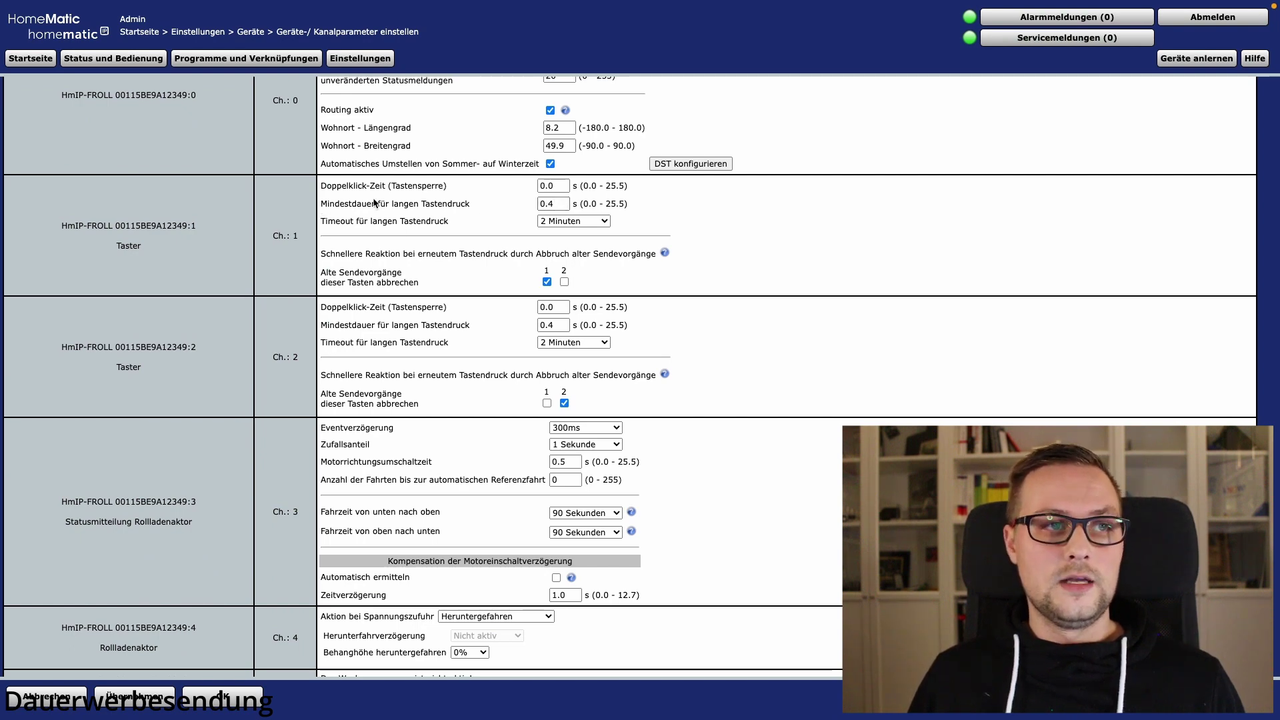
drag(562, 200, 539, 201)
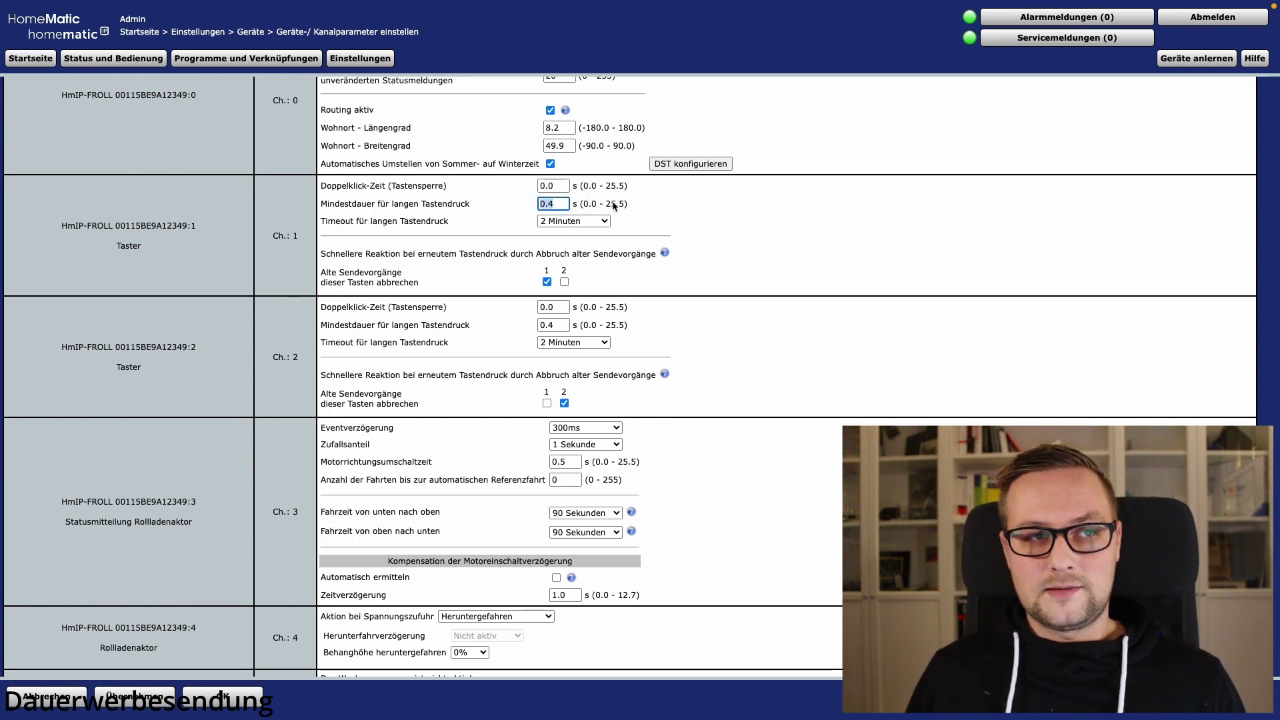
click(601, 222)
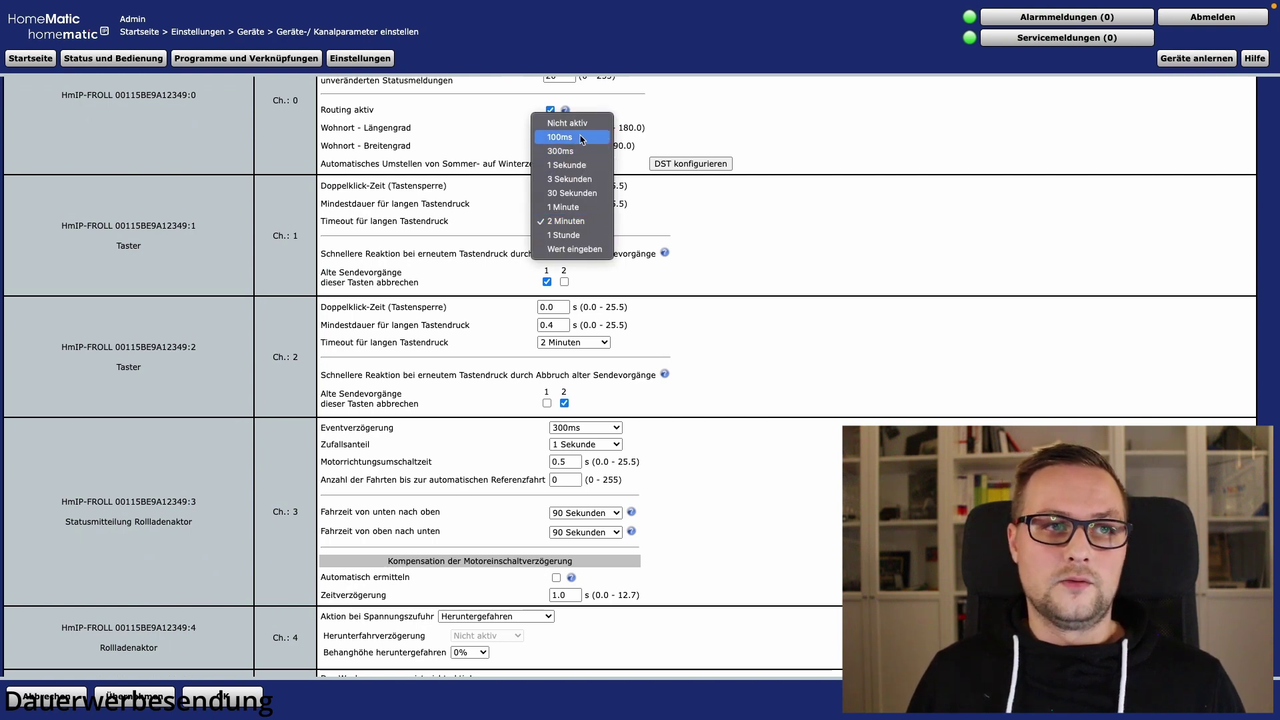
click(685, 230)
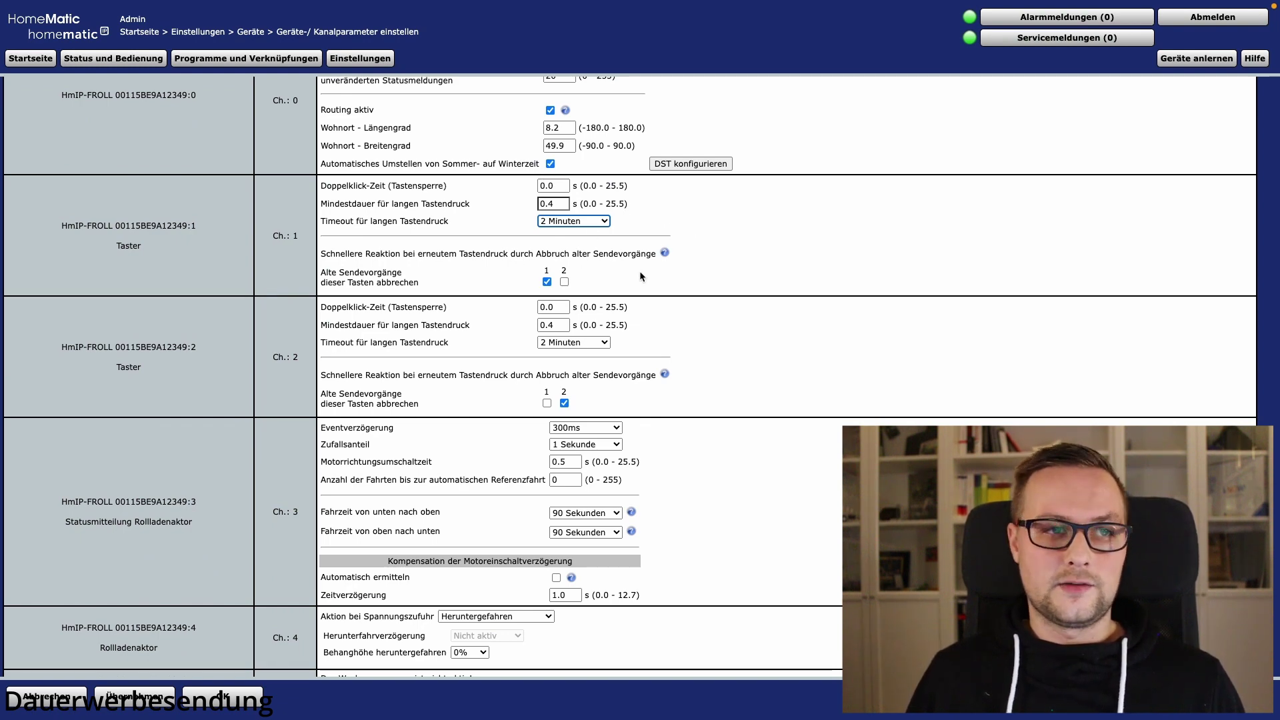
scroll(638, 270, down, 1)
scroll(640, 275, down, 1)
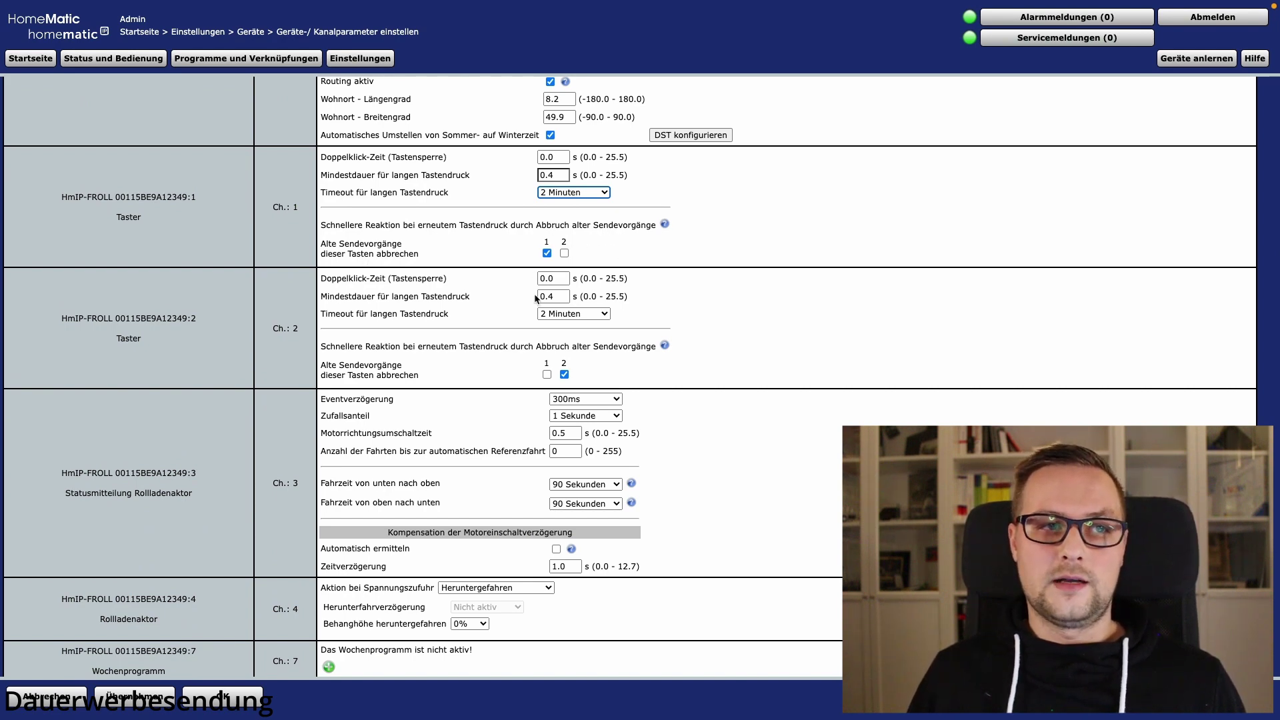
click(666, 224)
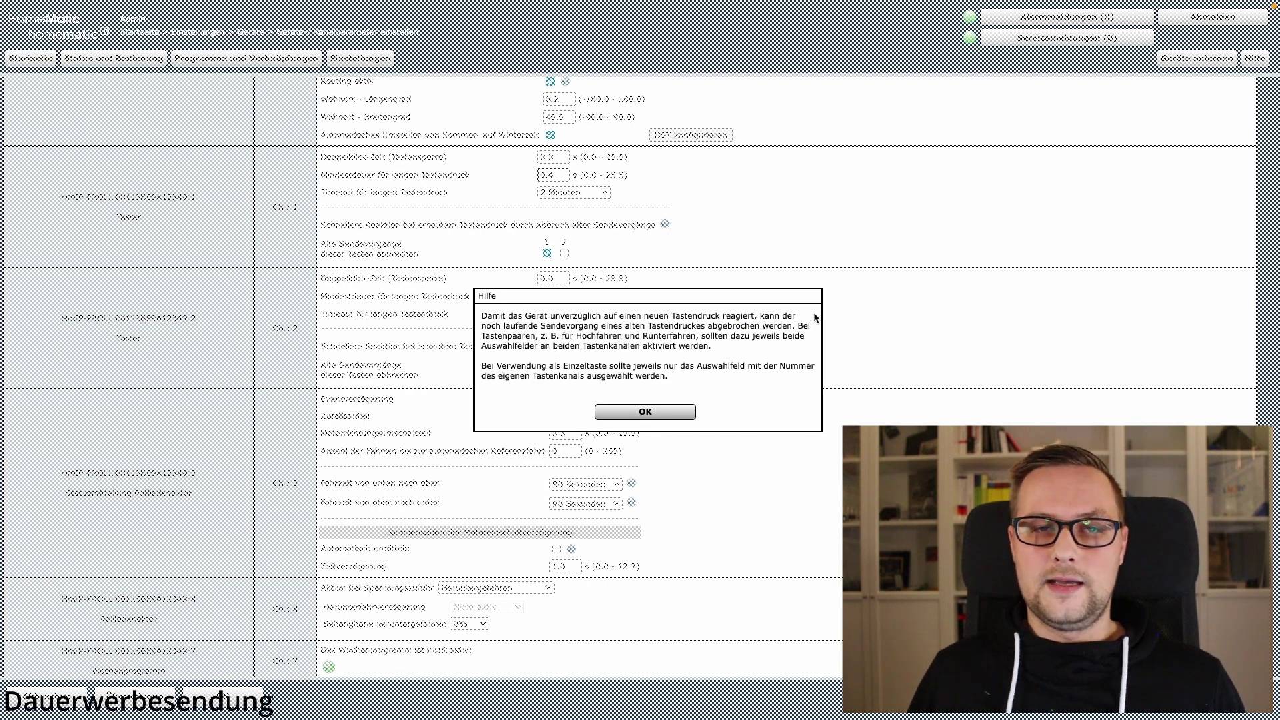
click(636, 412)
Step: Set channel 3's travel time from bottom to top to a custom value of 61 seconds and from top to bottom to 45 seconds
scroll(757, 363, down, 1)
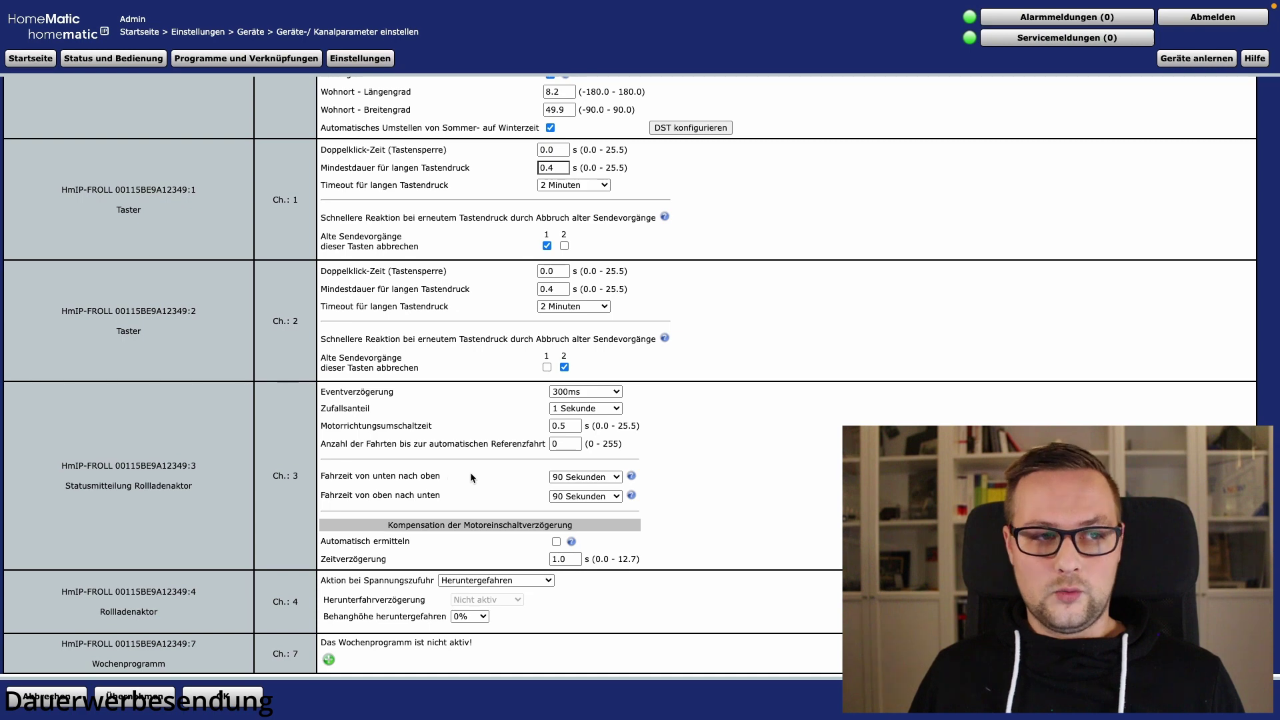
click(570, 477)
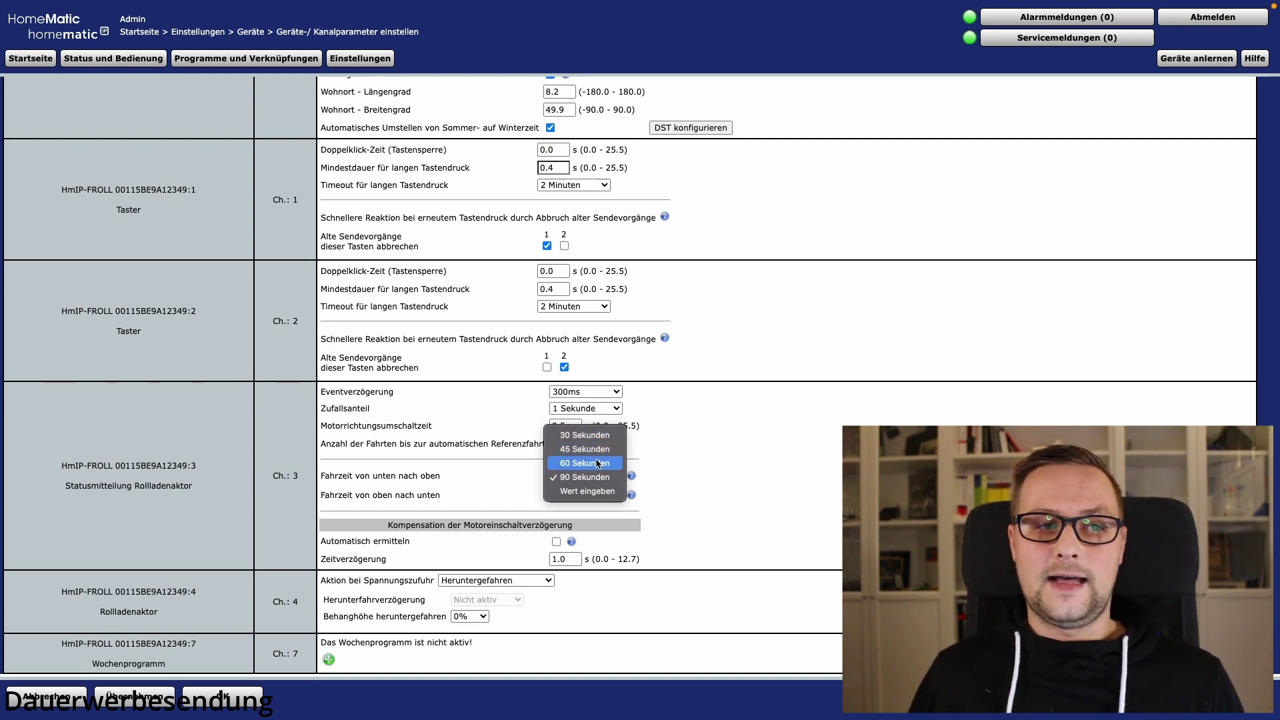
click(585, 494)
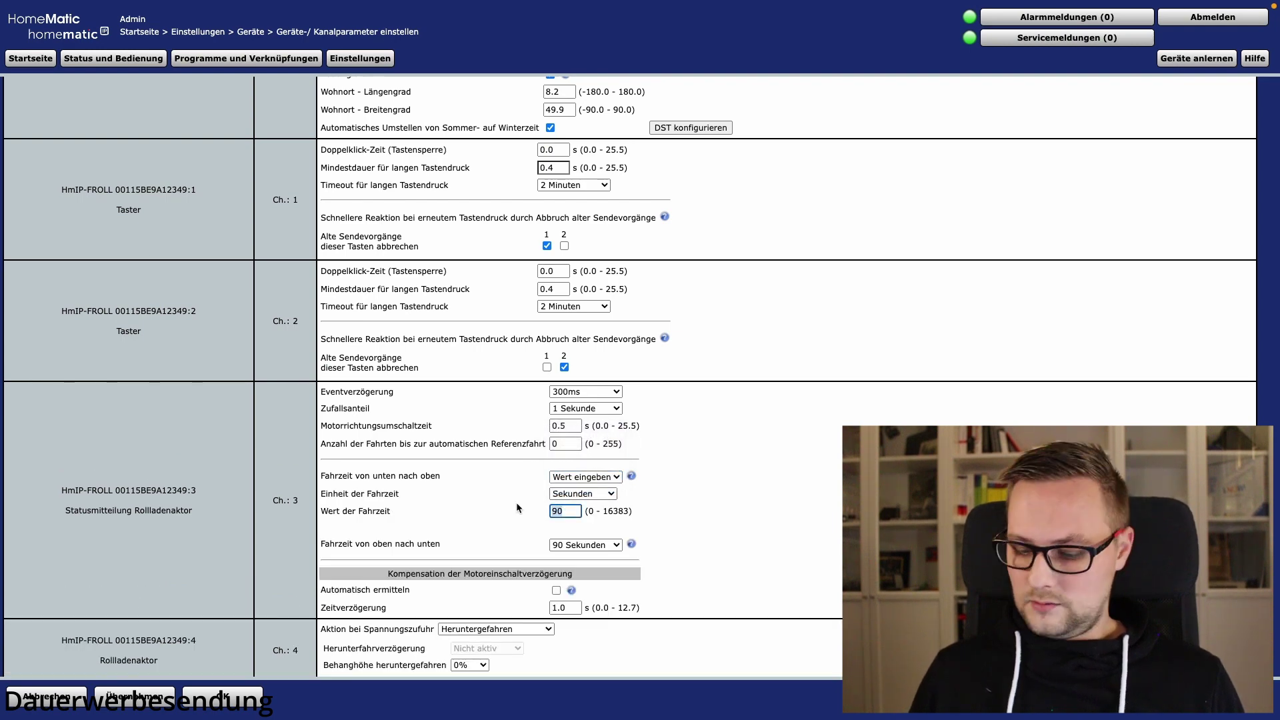
text(61)
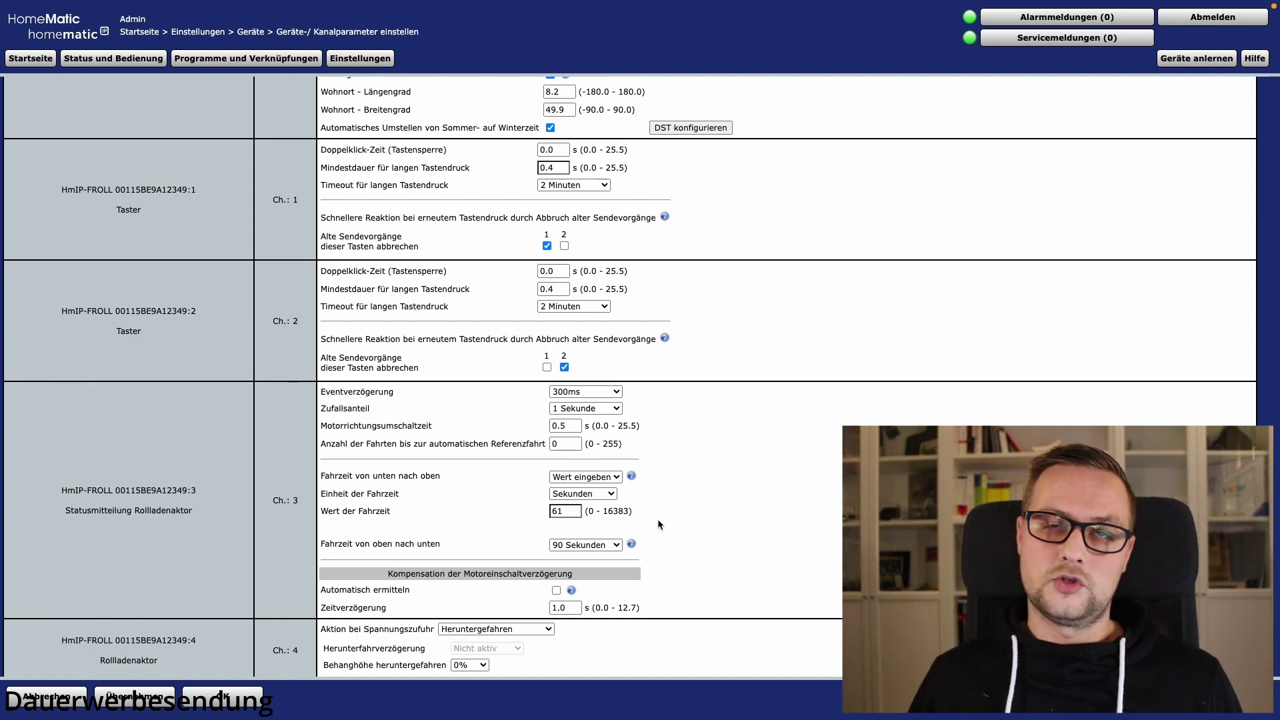
click(604, 545)
click(603, 519)
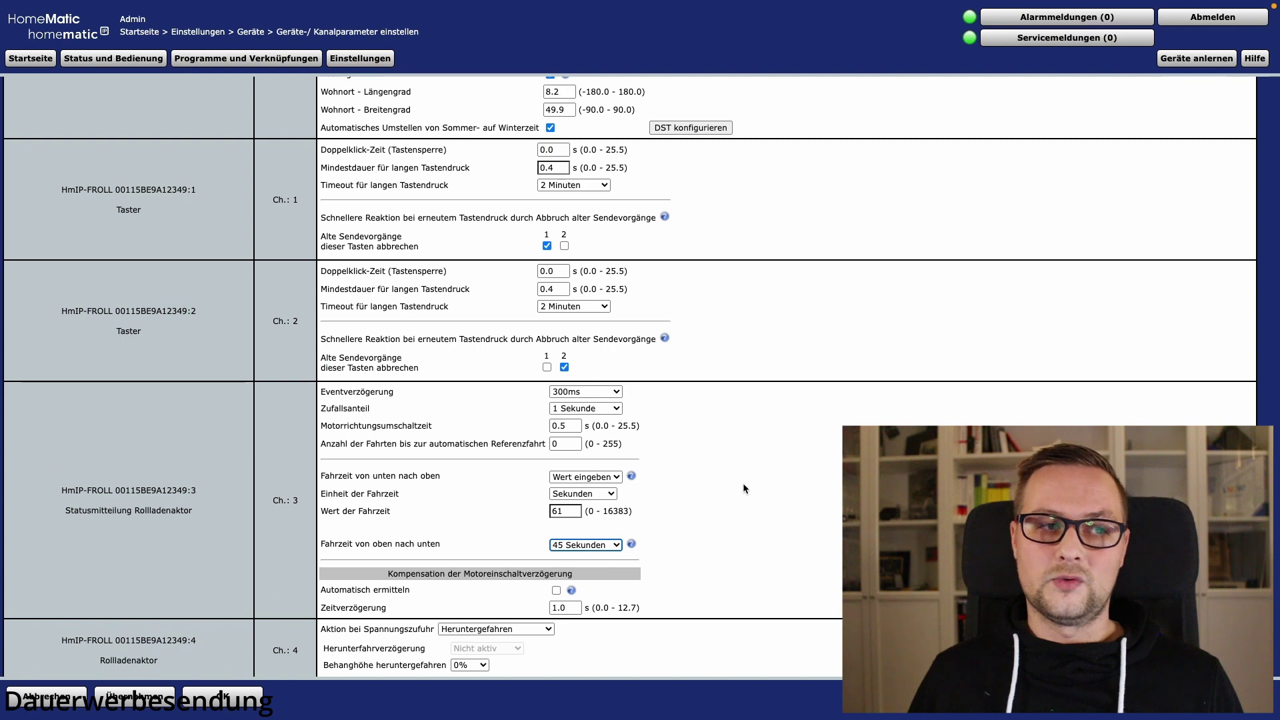
Step: Add a first switching point to the channel 7 weekly program and read the help on its Bedingung parameter
scroll(744, 488, down, 1)
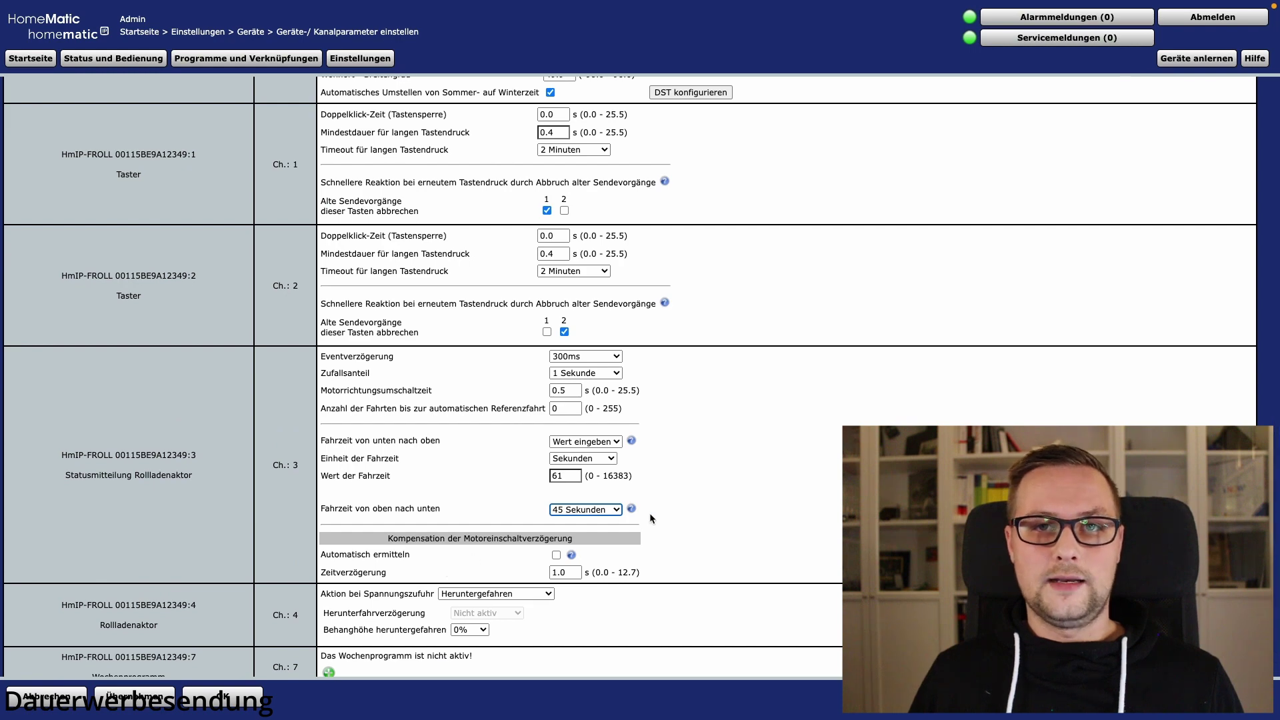
scroll(650, 513, down, 1)
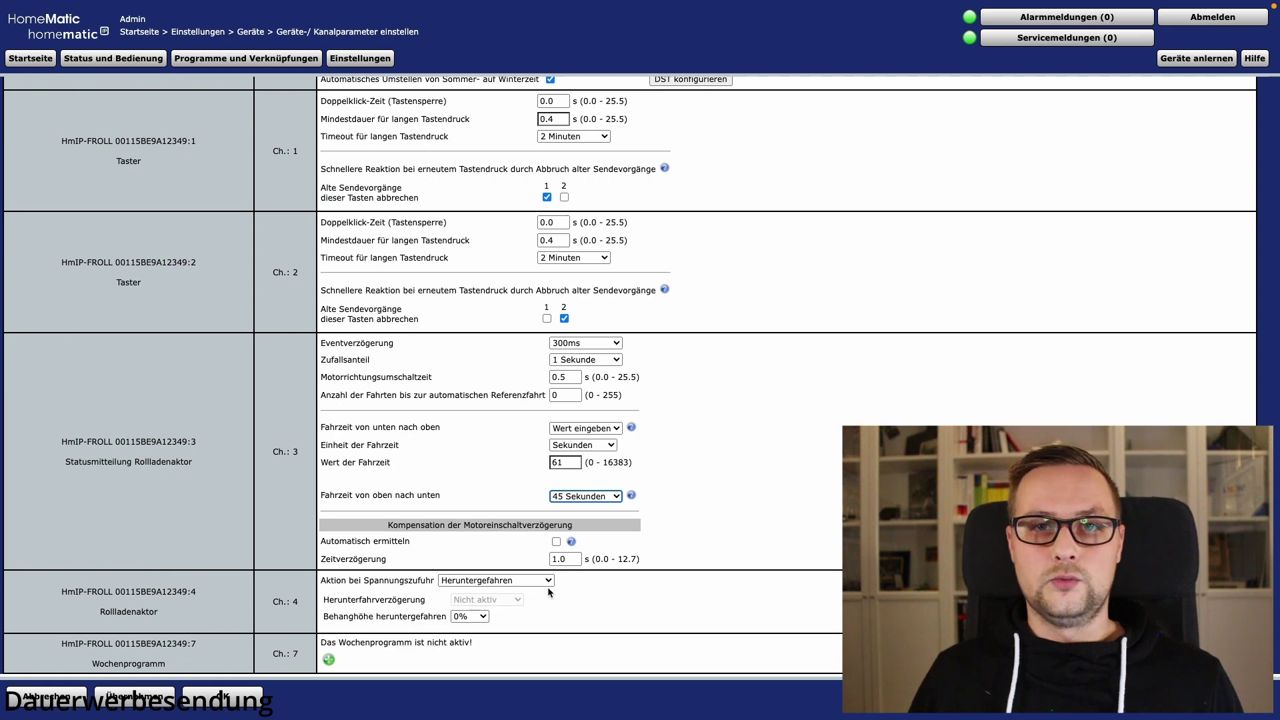
click(330, 660)
scroll(329, 657, down, 3)
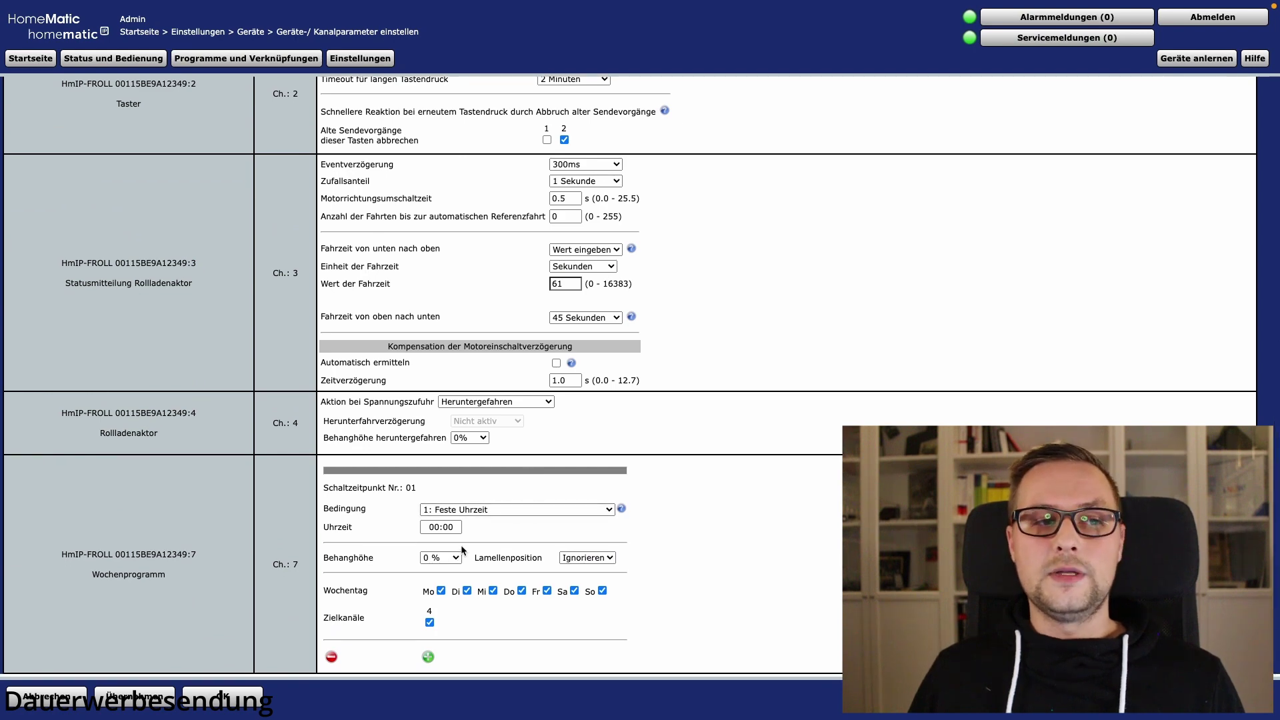
click(621, 509)
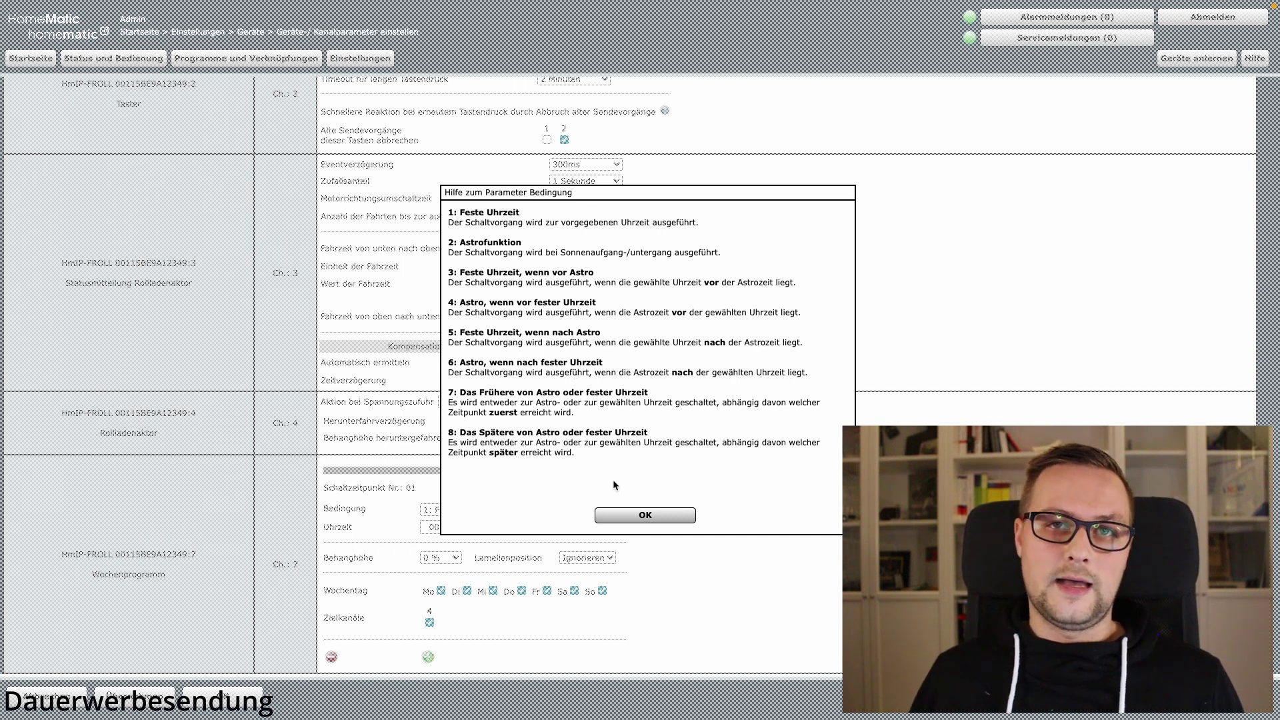
click(644, 516)
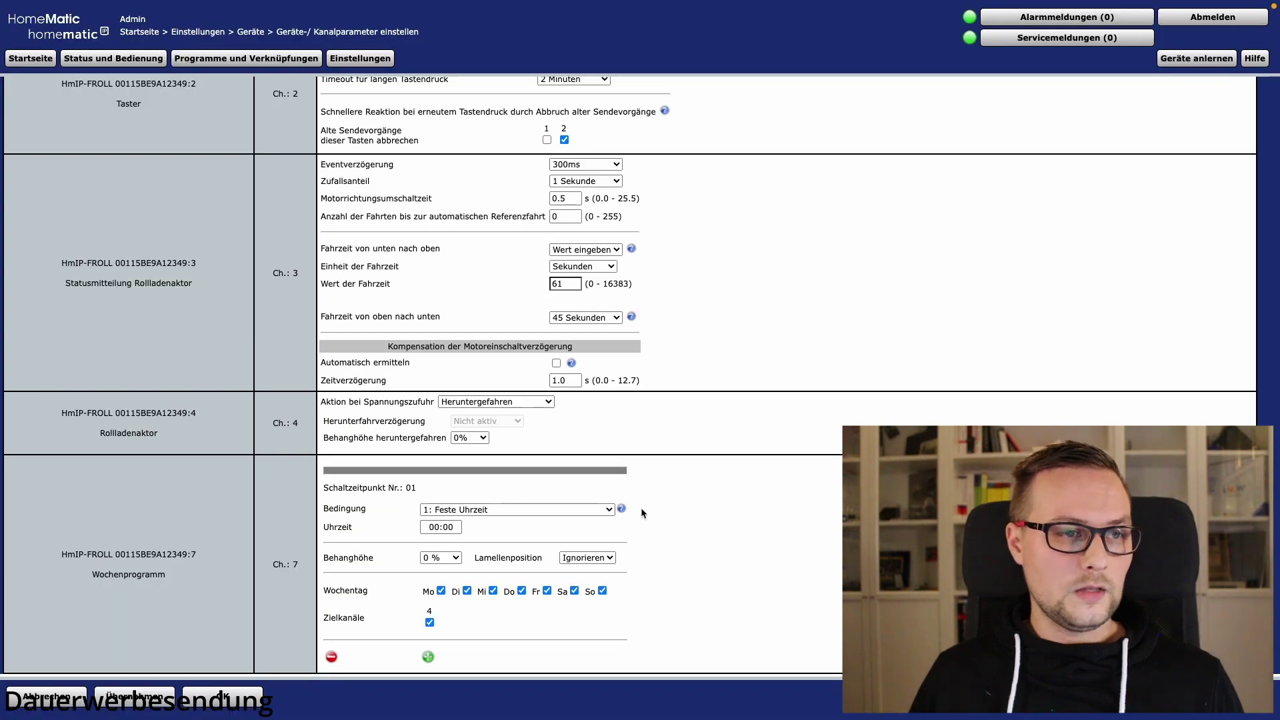
Step: Set switching point 01's condition to "8: Das Spätere von Astro oder fester Uhrzeit" with time 07:00 and an astro offset of 10 minutes
click(581, 514)
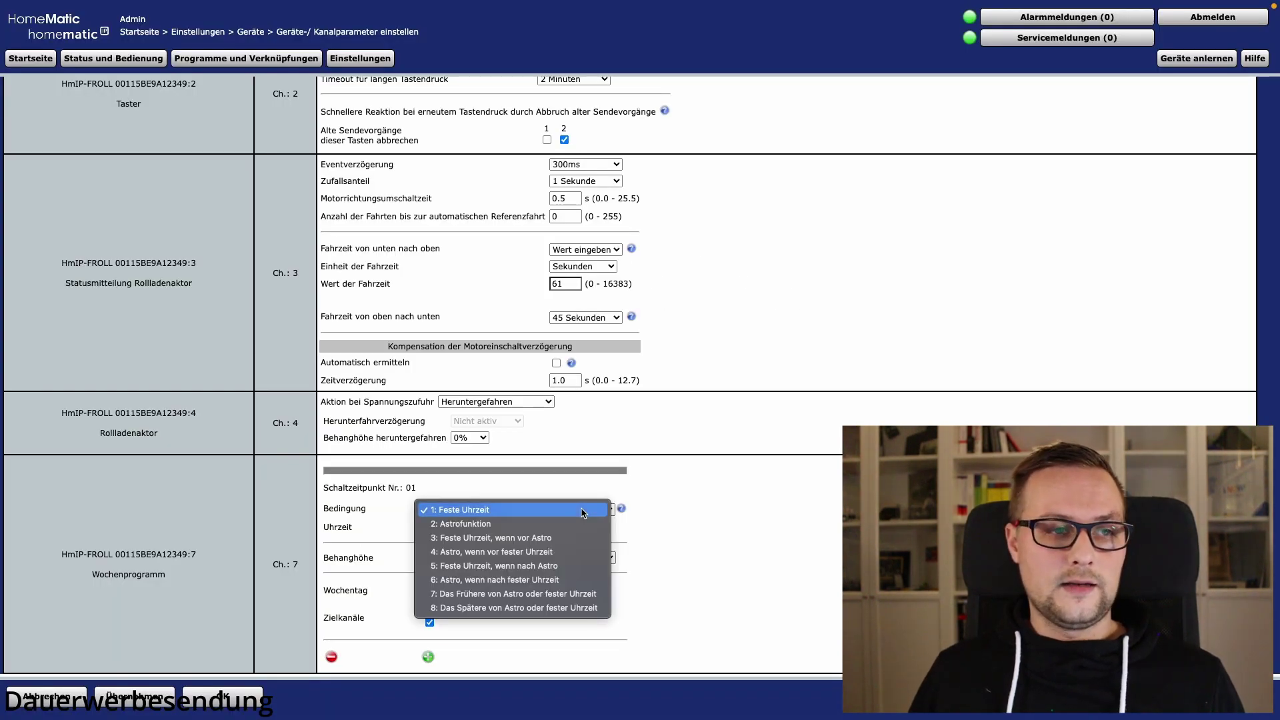
click(557, 607)
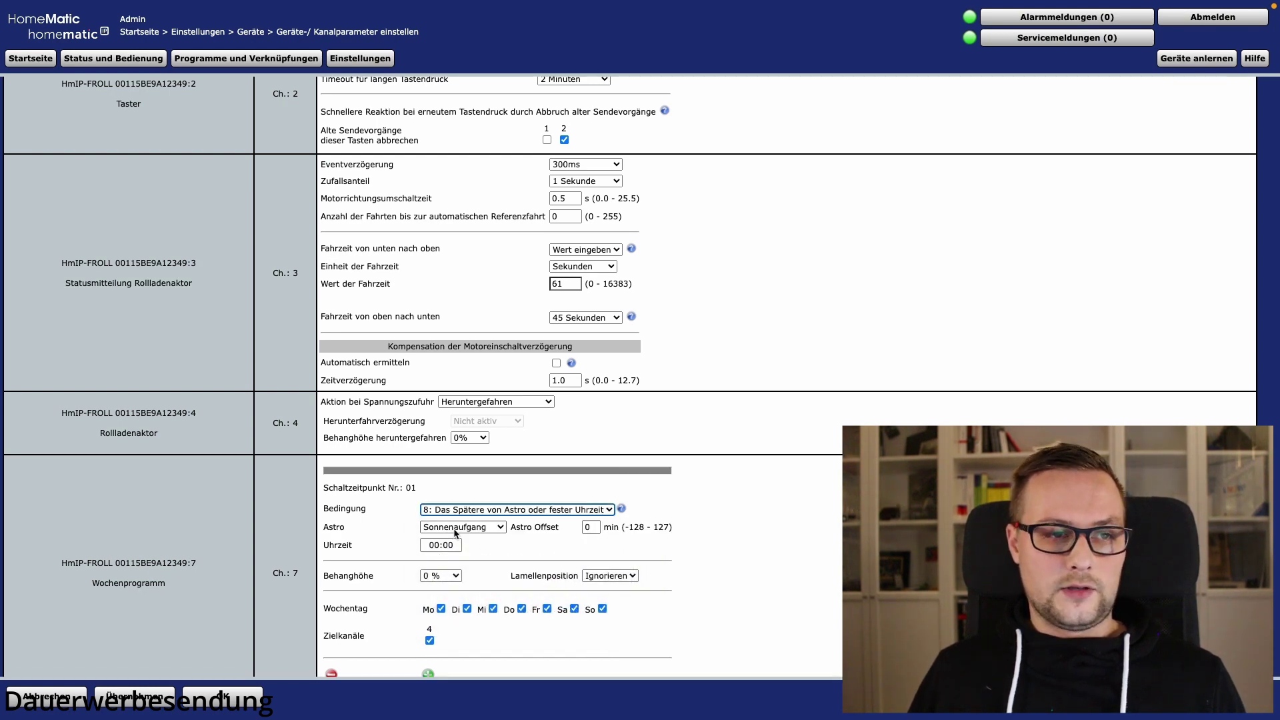
click(437, 545)
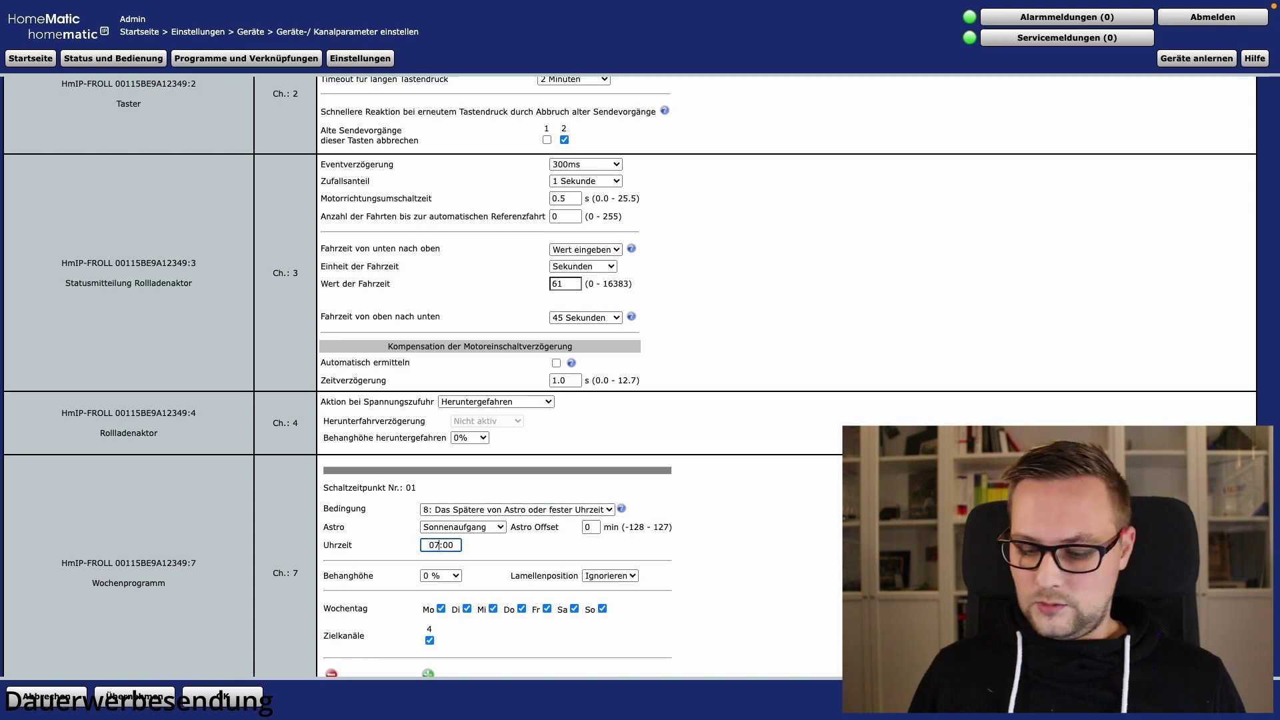
text(07:00)
click(517, 545)
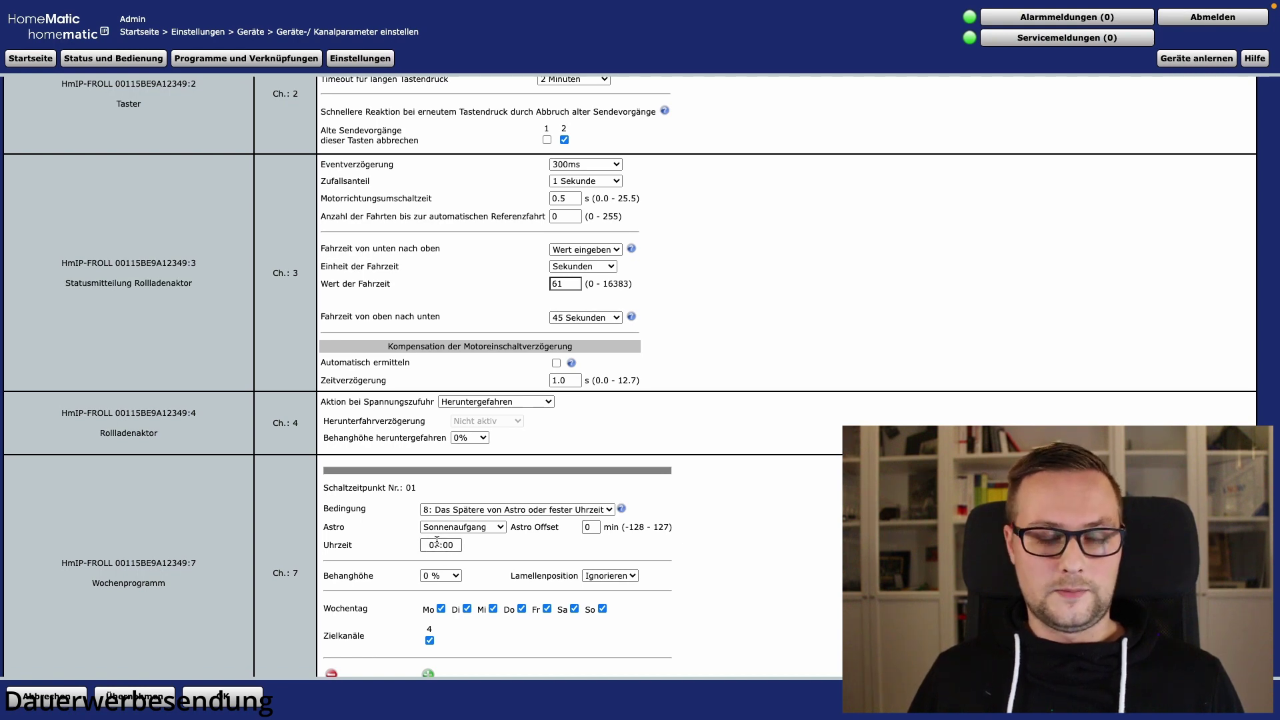
double_click(590, 527)
text(10)
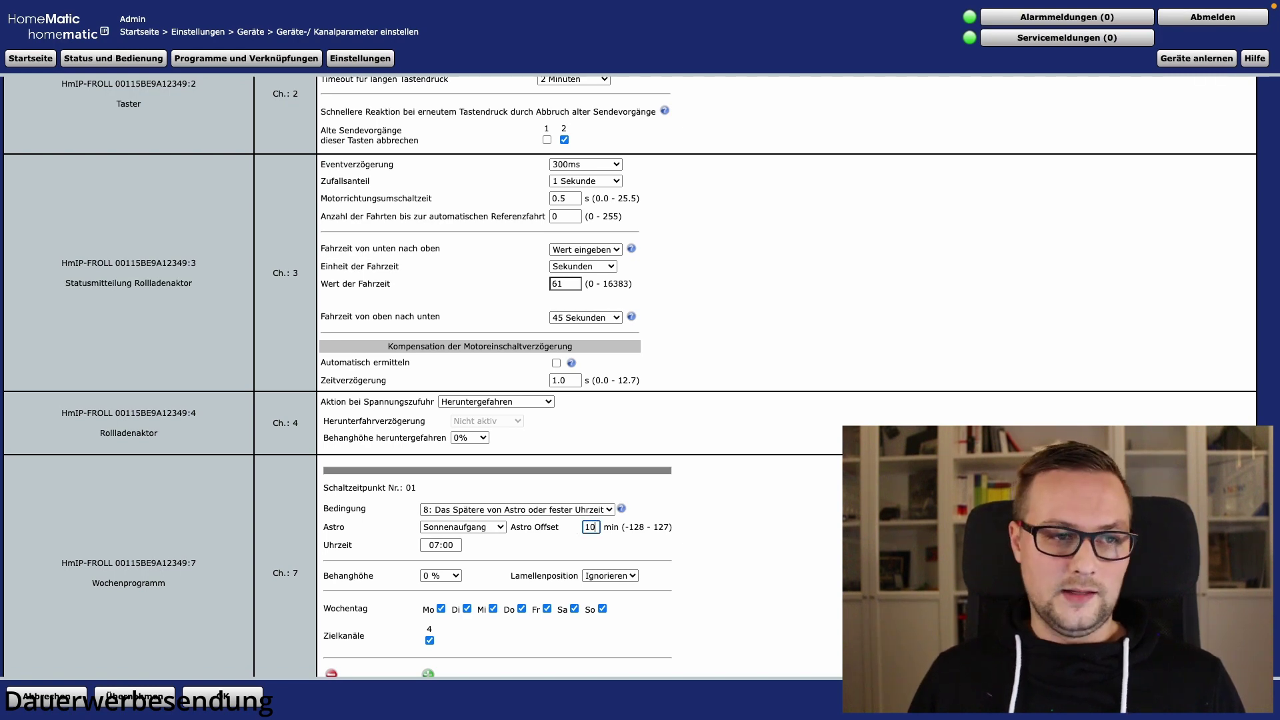
click(698, 528)
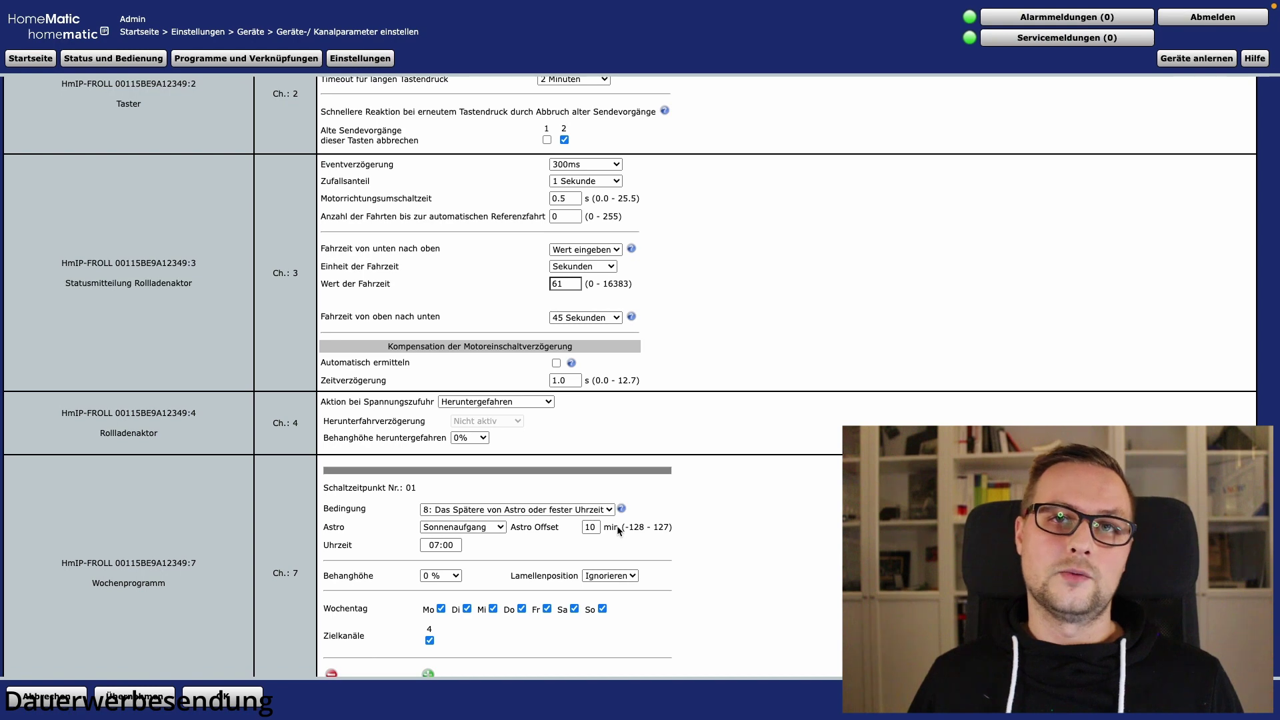
Step: Keep switching point 01's Behanghöhe at 0 % and exclude Saturday and Sunday from its weekdays
click(445, 577)
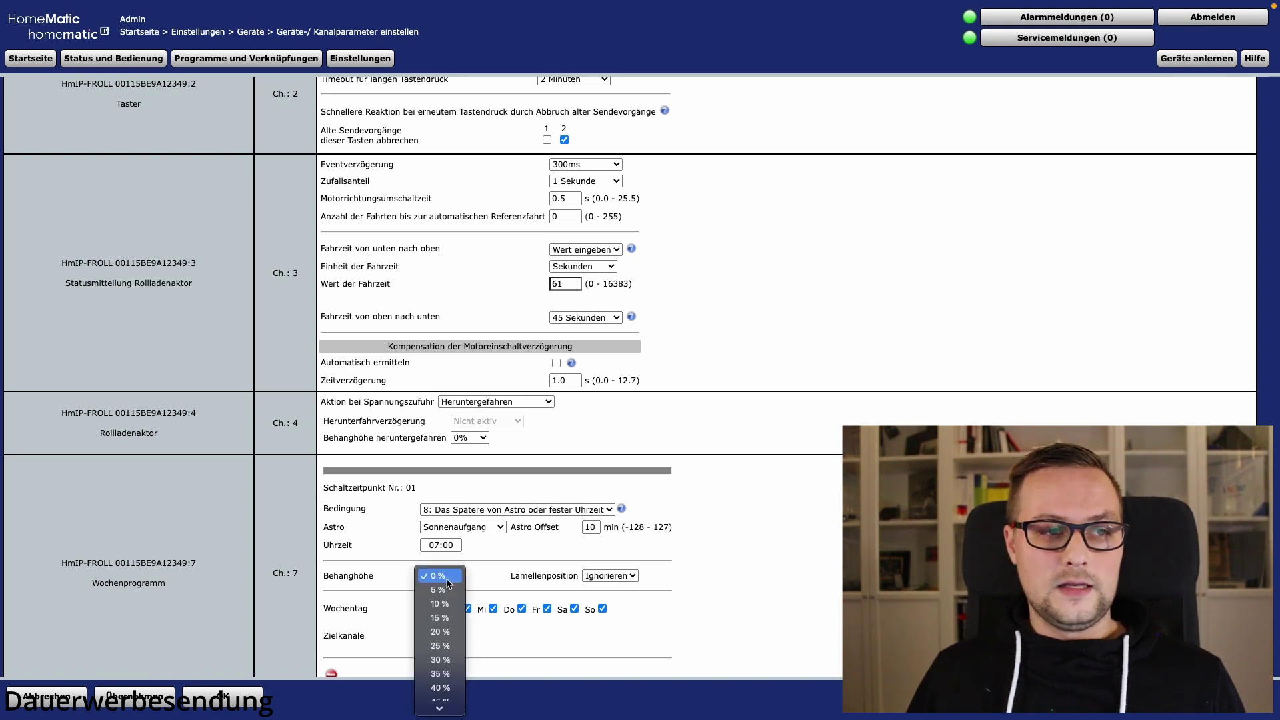
click(448, 577)
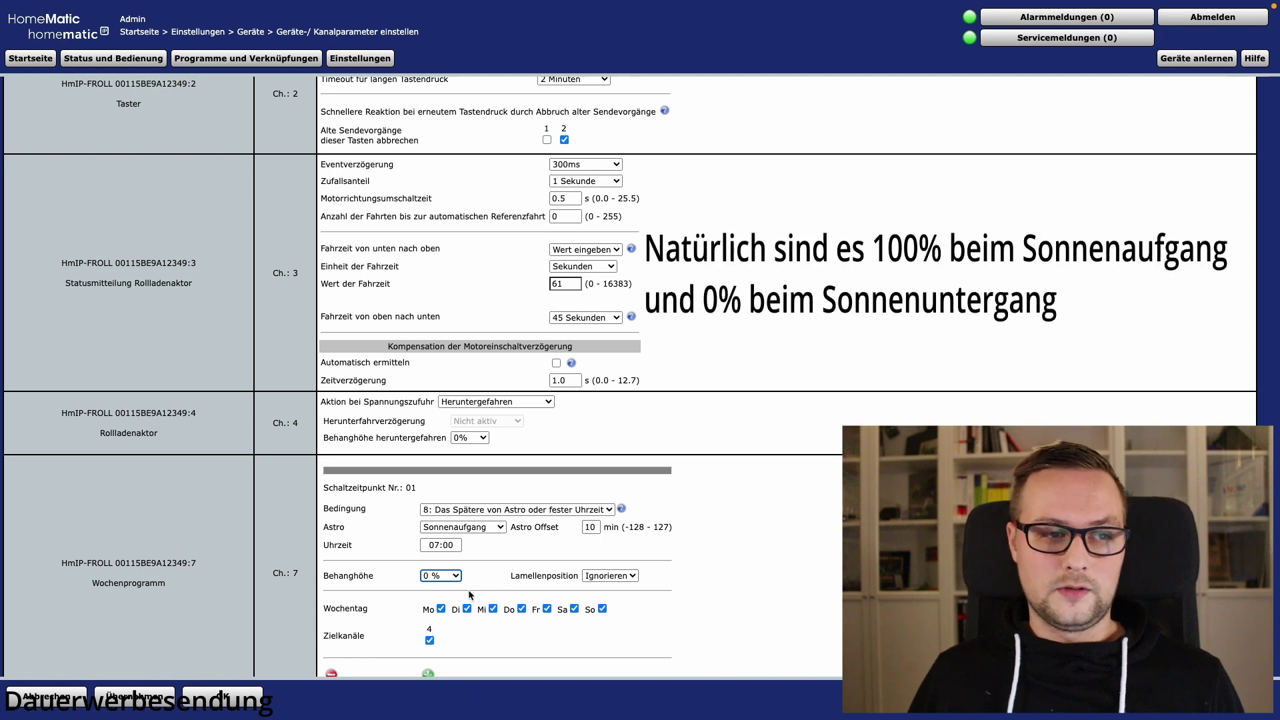
click(574, 609)
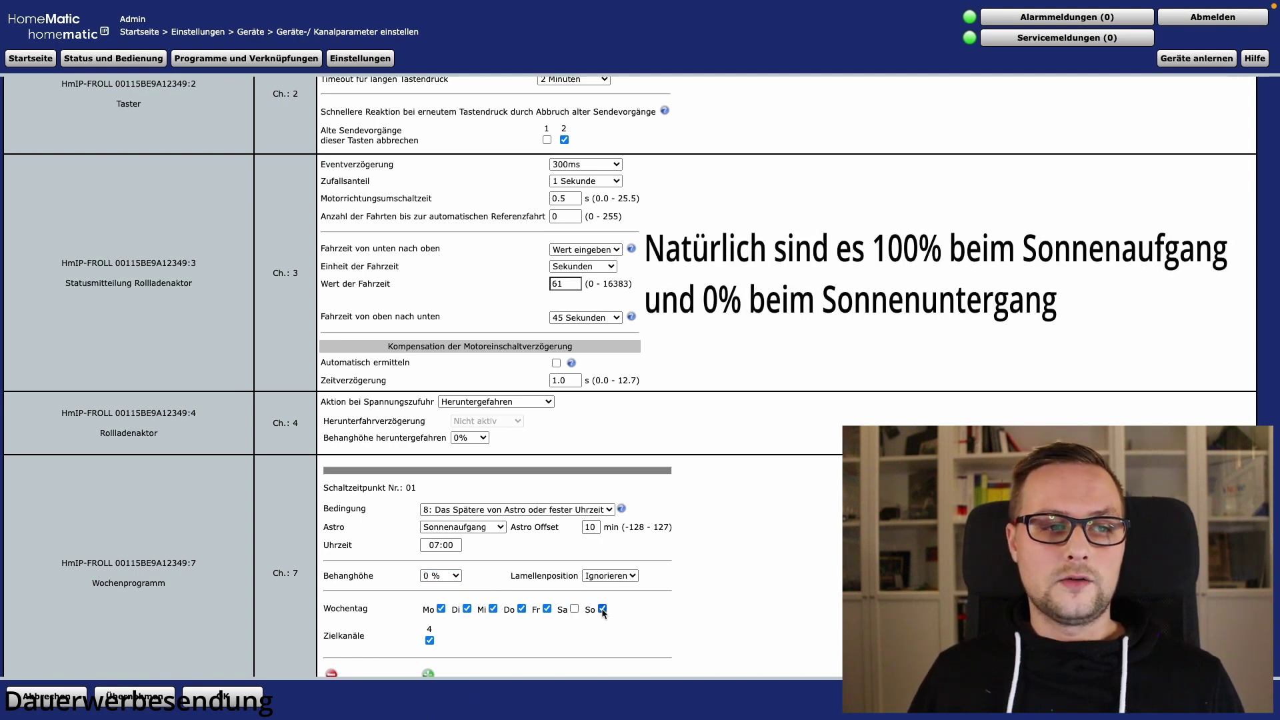
click(603, 608)
scroll(602, 639, down, 1)
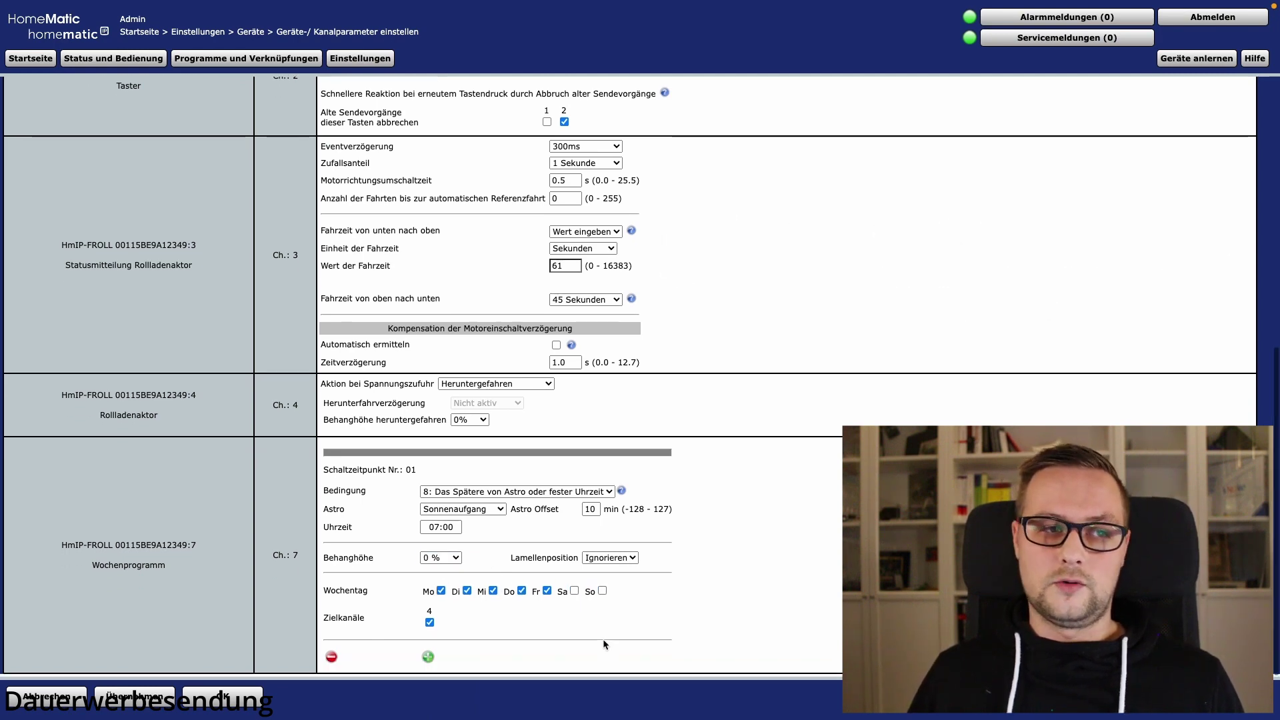
Step: Add a second switching point to the weekly program with condition "7: Das Frühere von Astro oder fester Uhrzeit"
click(428, 657)
scroll(557, 413, down, 5)
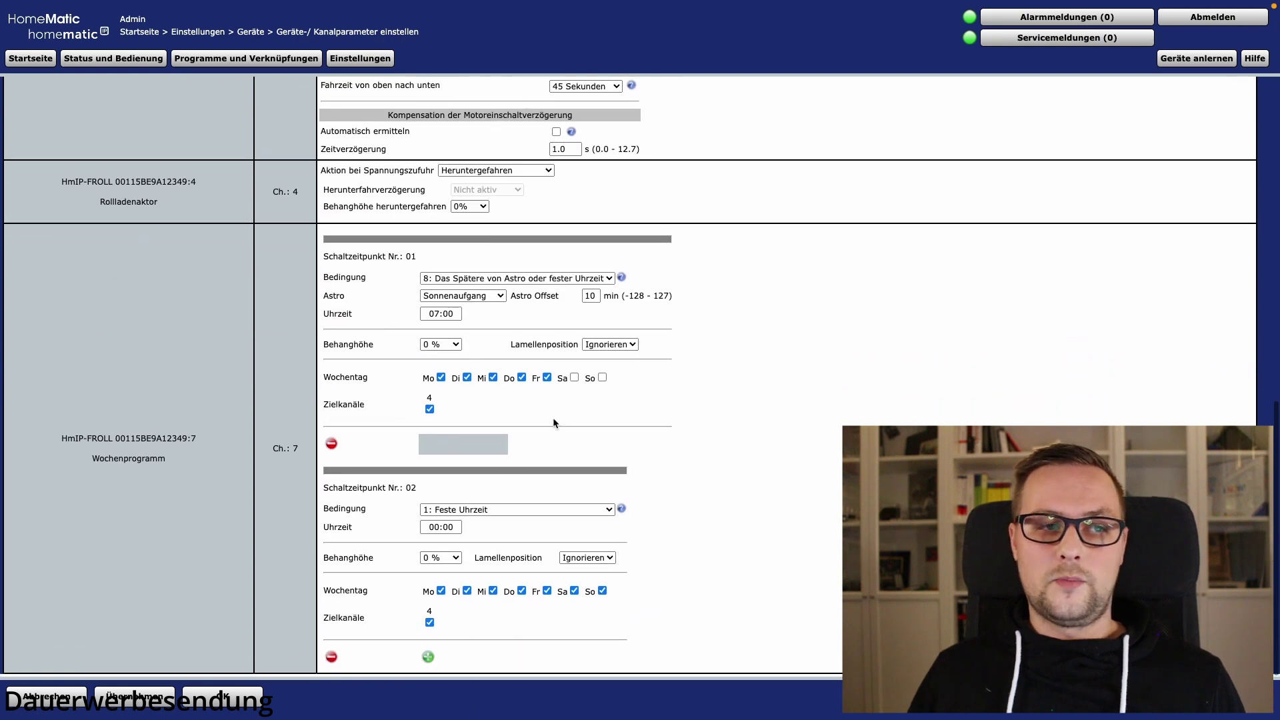
click(501, 511)
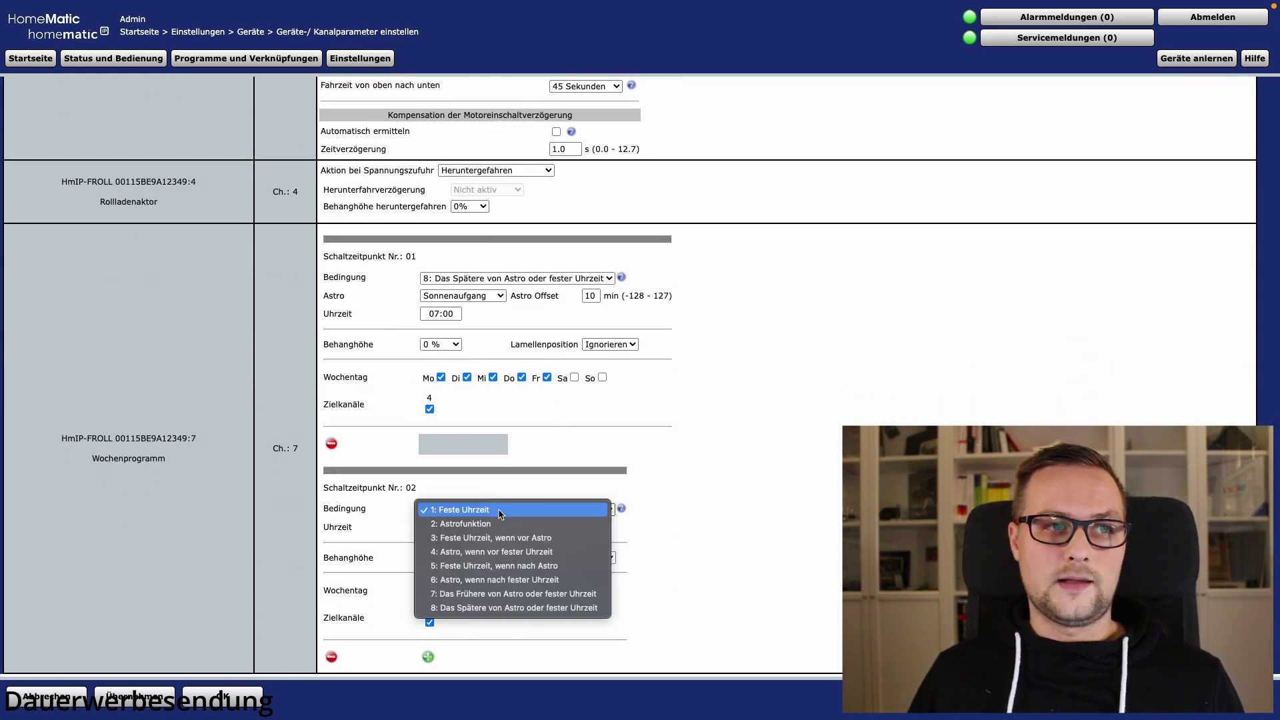
click(471, 593)
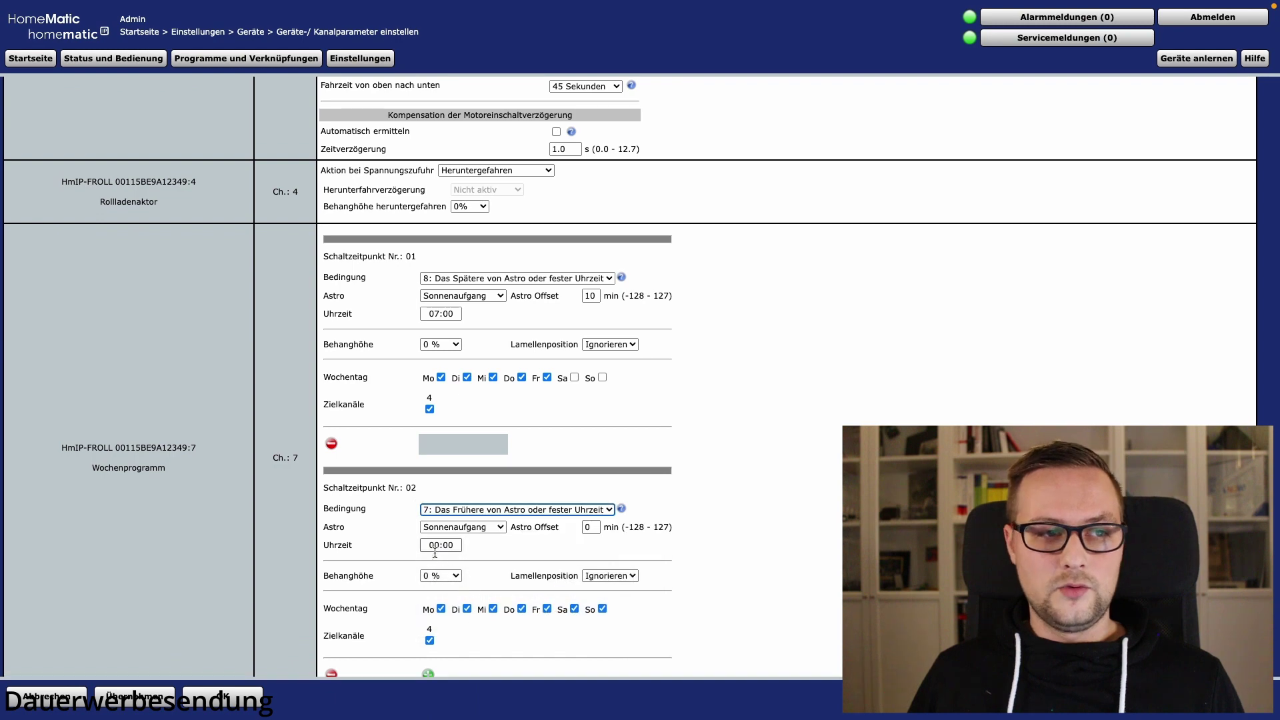
Step: Set switching point 02's time to 18:00 and its astro event to Sonnenuntergang
double_click(435, 547)
text(18)
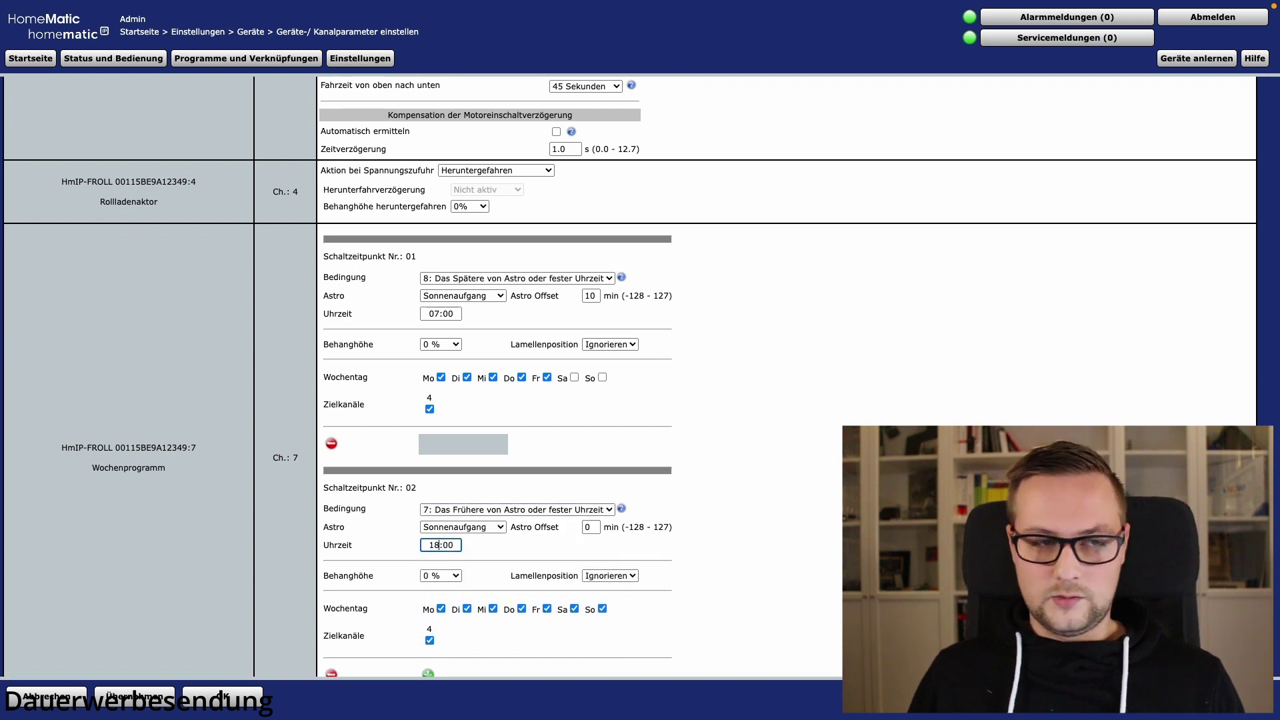
click(471, 528)
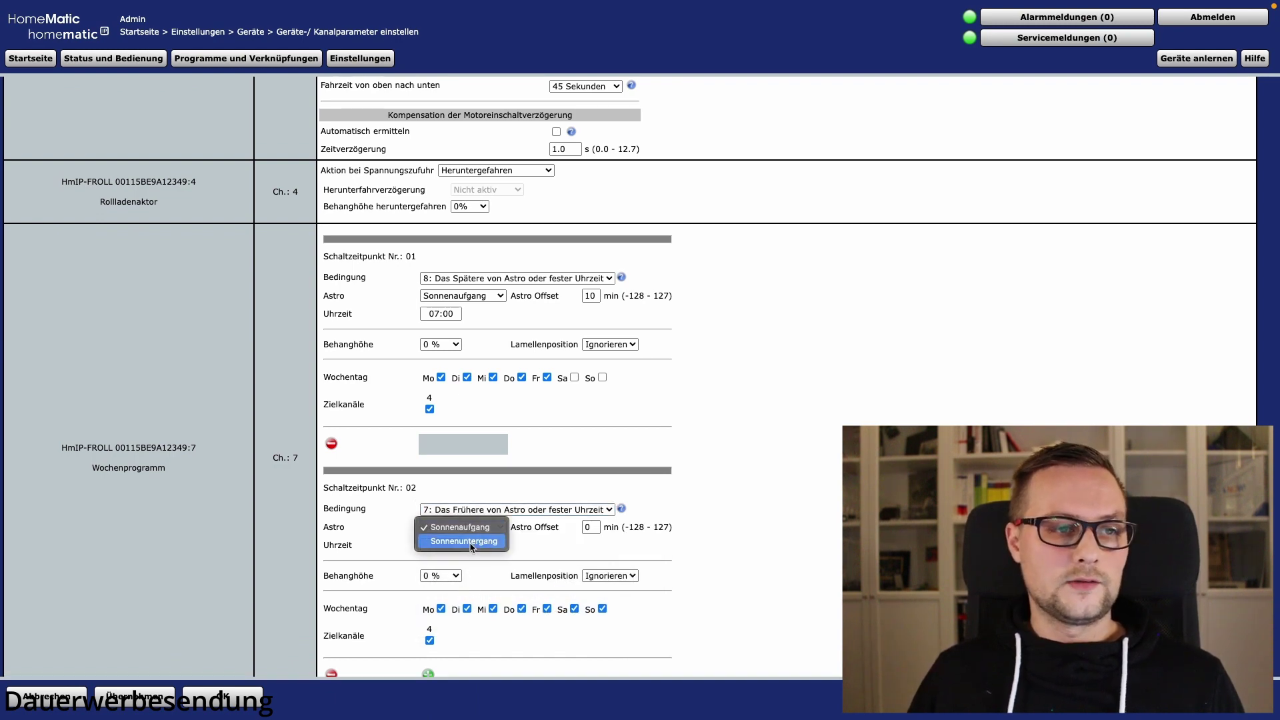
click(471, 541)
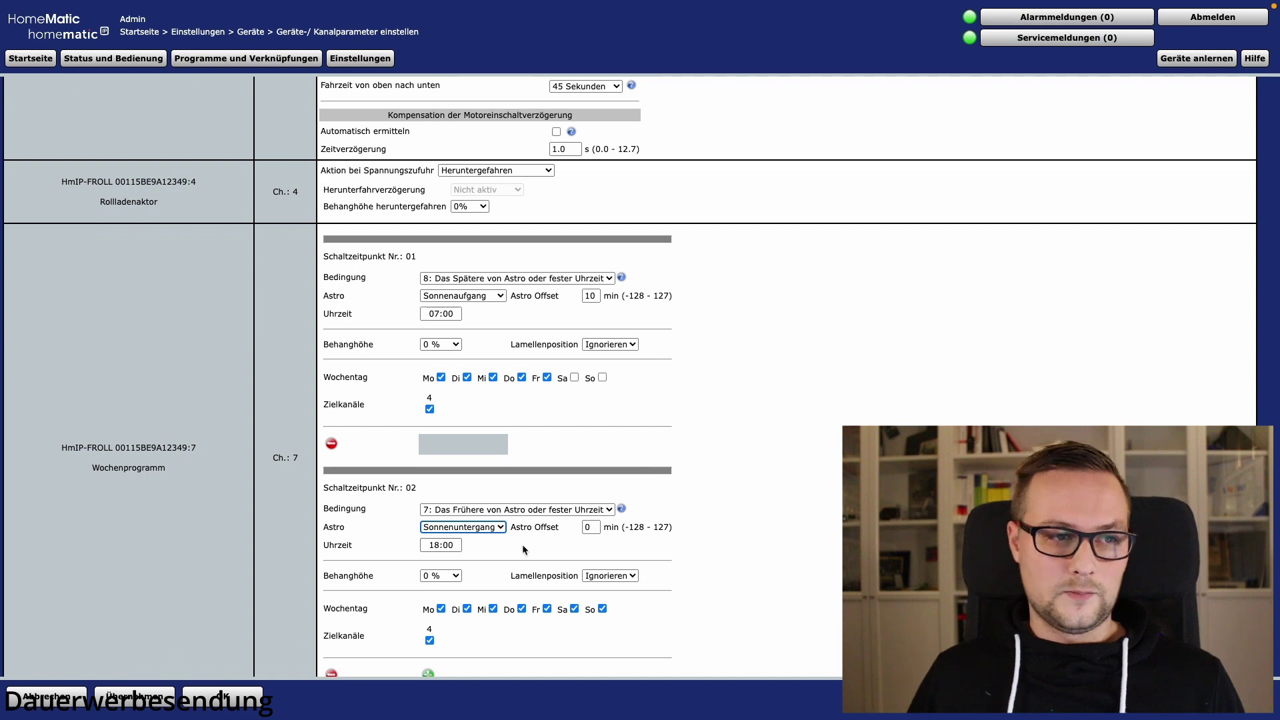
Step: Exclude Saturday and Sunday from switching point 02's weekdays
scroll(522, 544, down, 1)
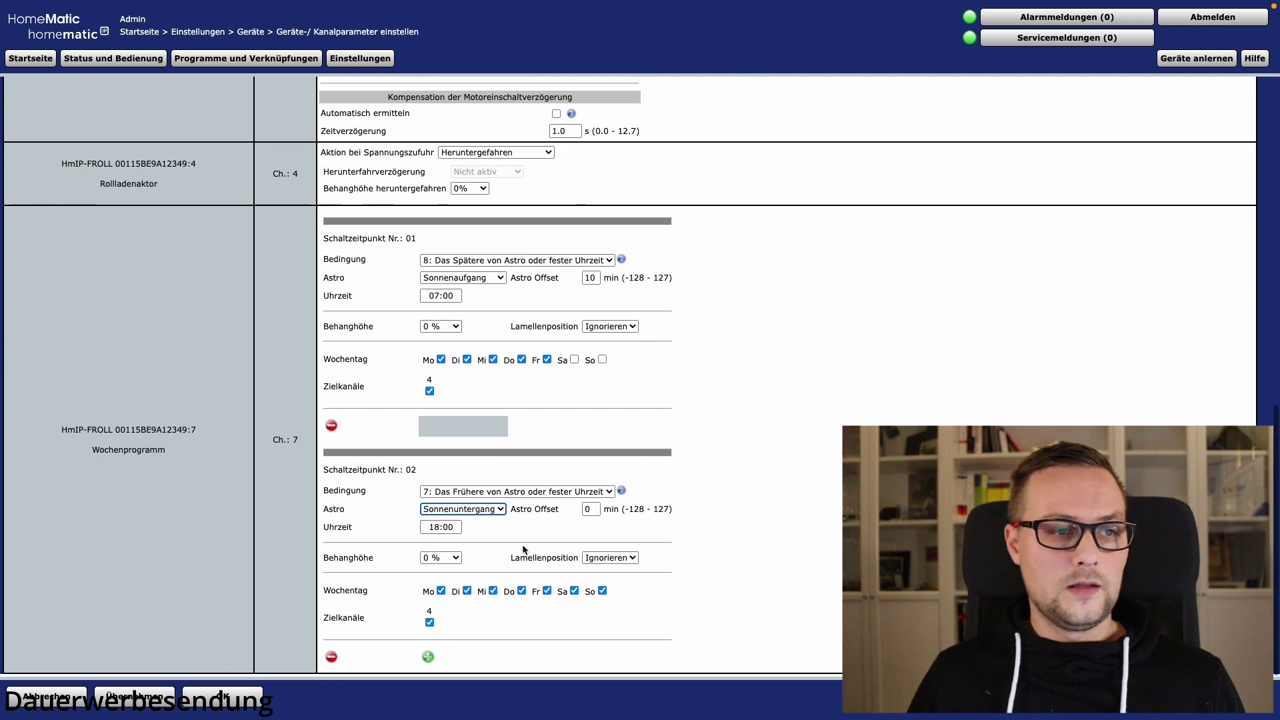
click(574, 591)
click(602, 591)
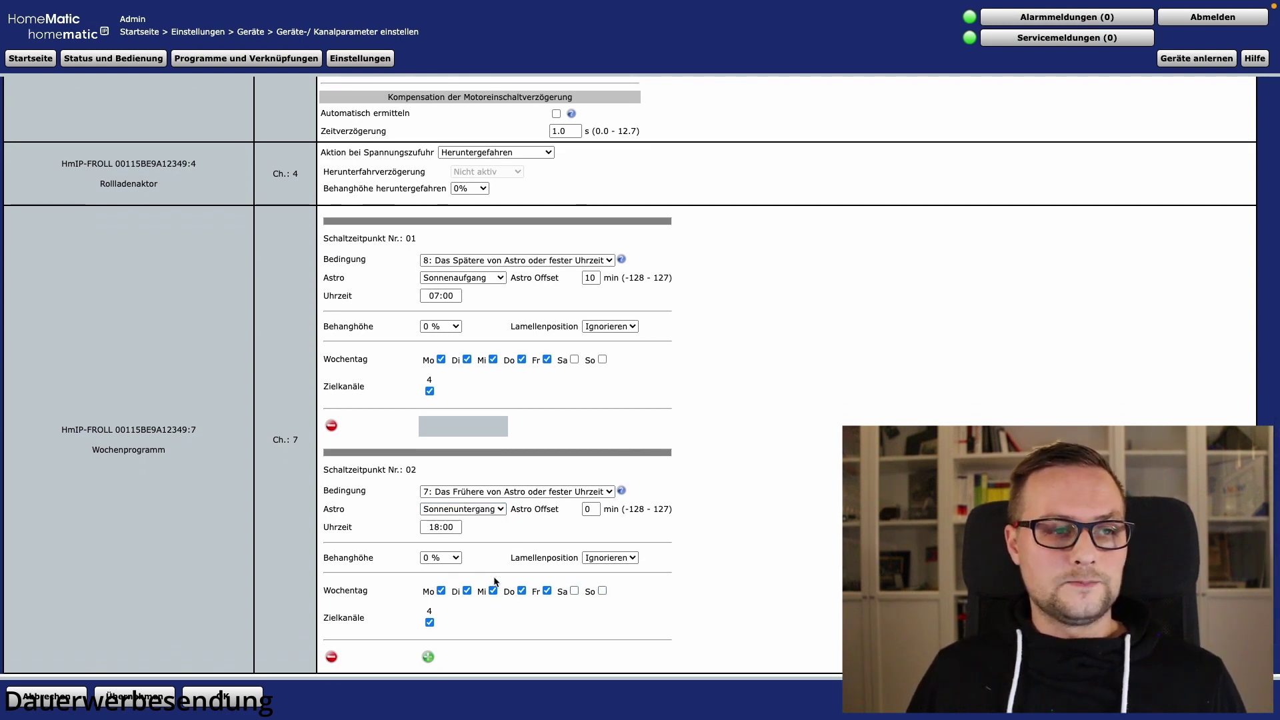
Step: Set switching point 02's Behanghöhe to 100 %
click(441, 557)
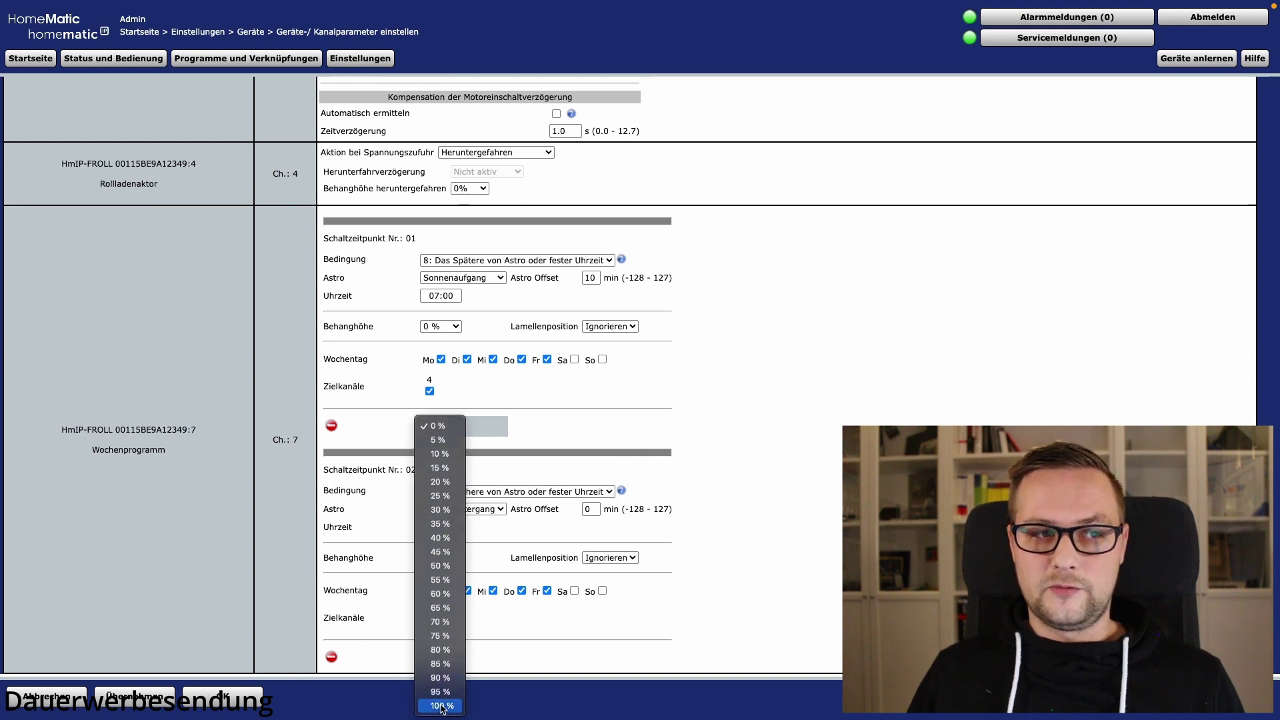
click(441, 706)
Step: Add a third and a fourth switching point to the weekly program, keeping their default settings
click(428, 658)
scroll(515, 529, down, 3)
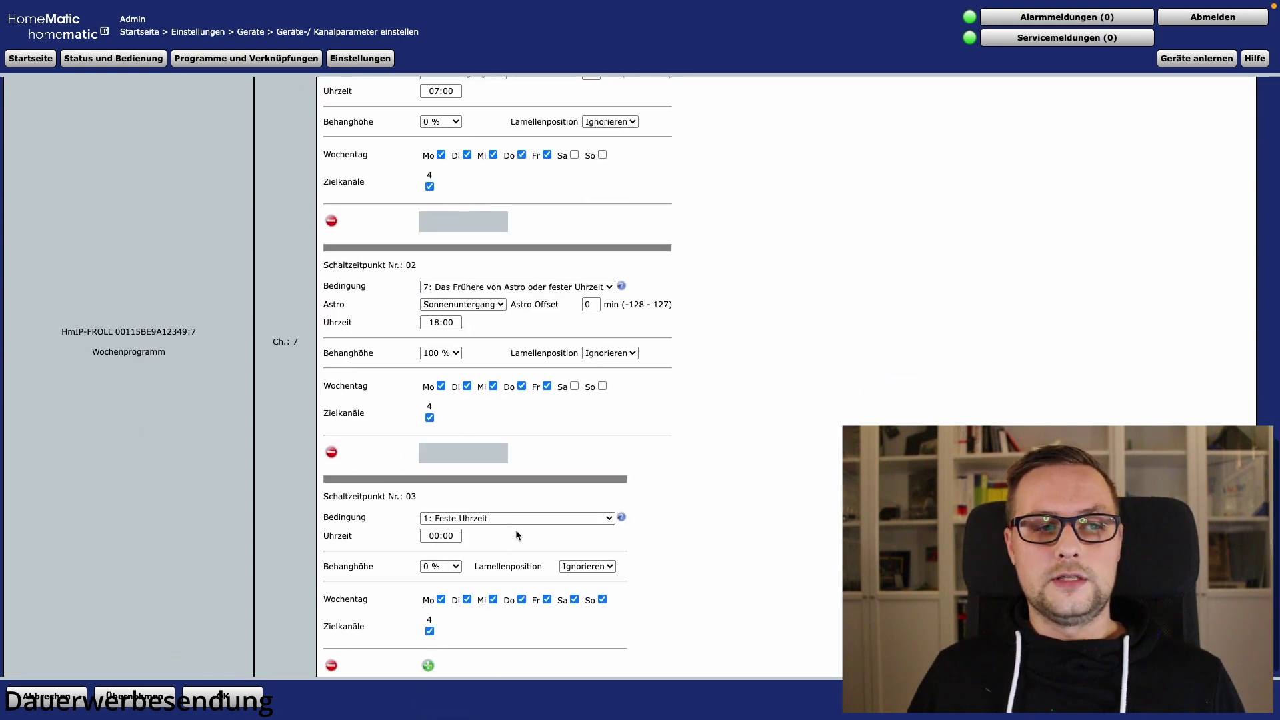
click(429, 660)
scroll(429, 658, down, 2)
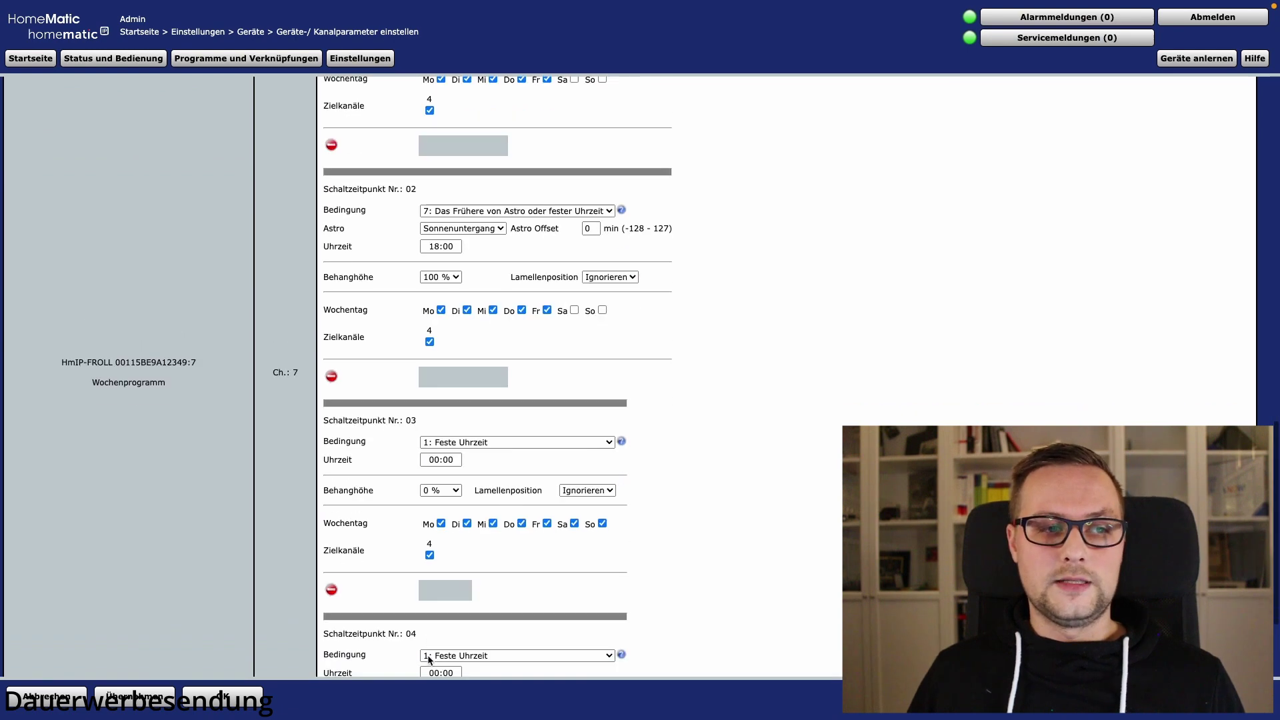
scroll(430, 658, down, 3)
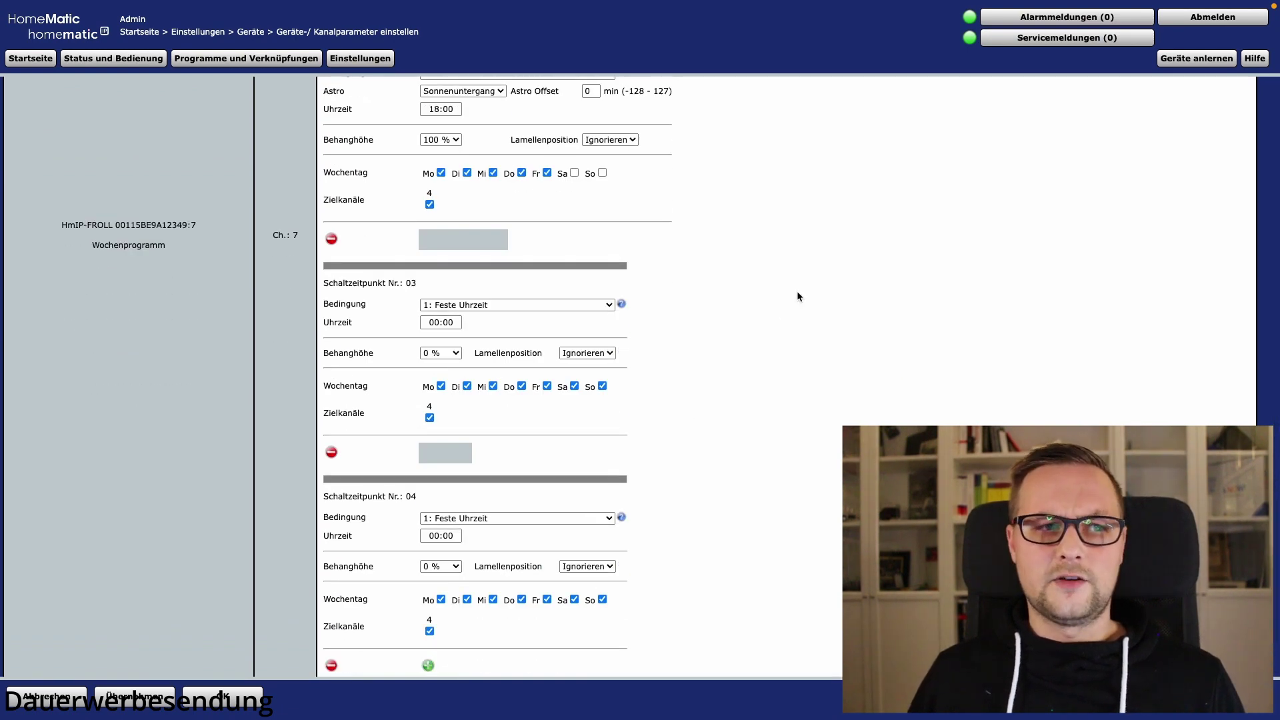
scroll(798, 296, up, 1)
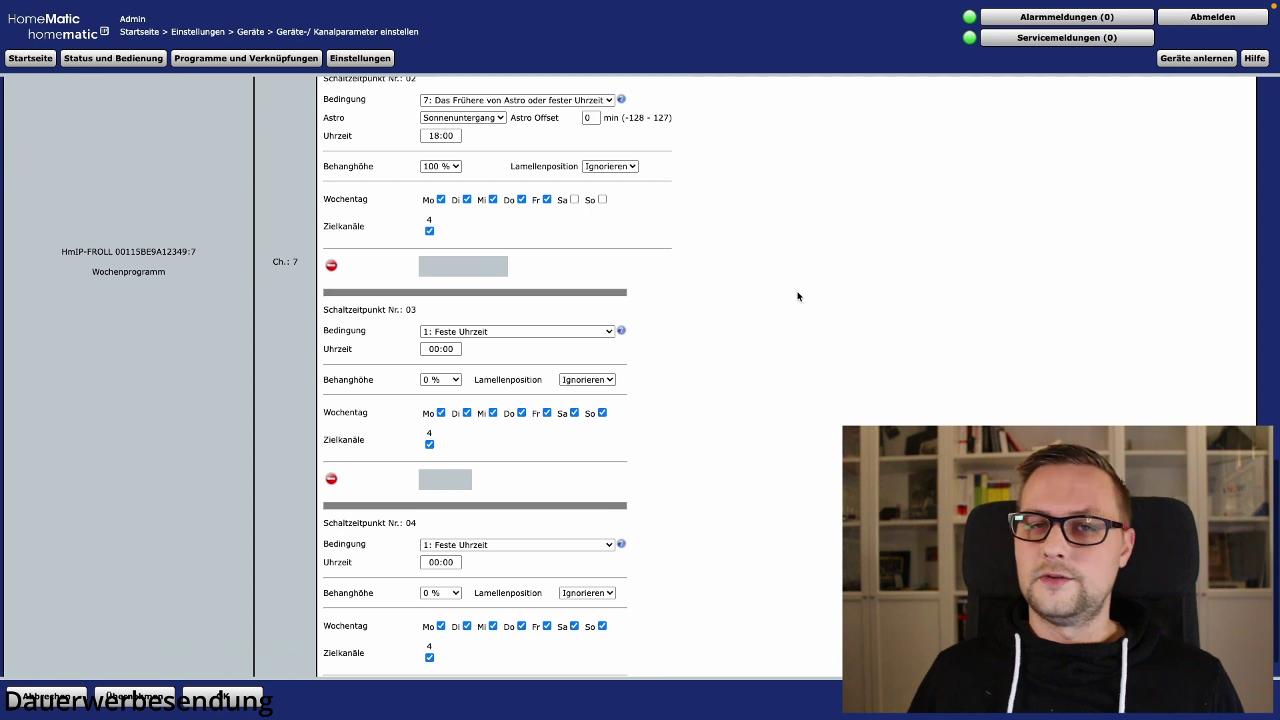
scroll(797, 292, up, 1)
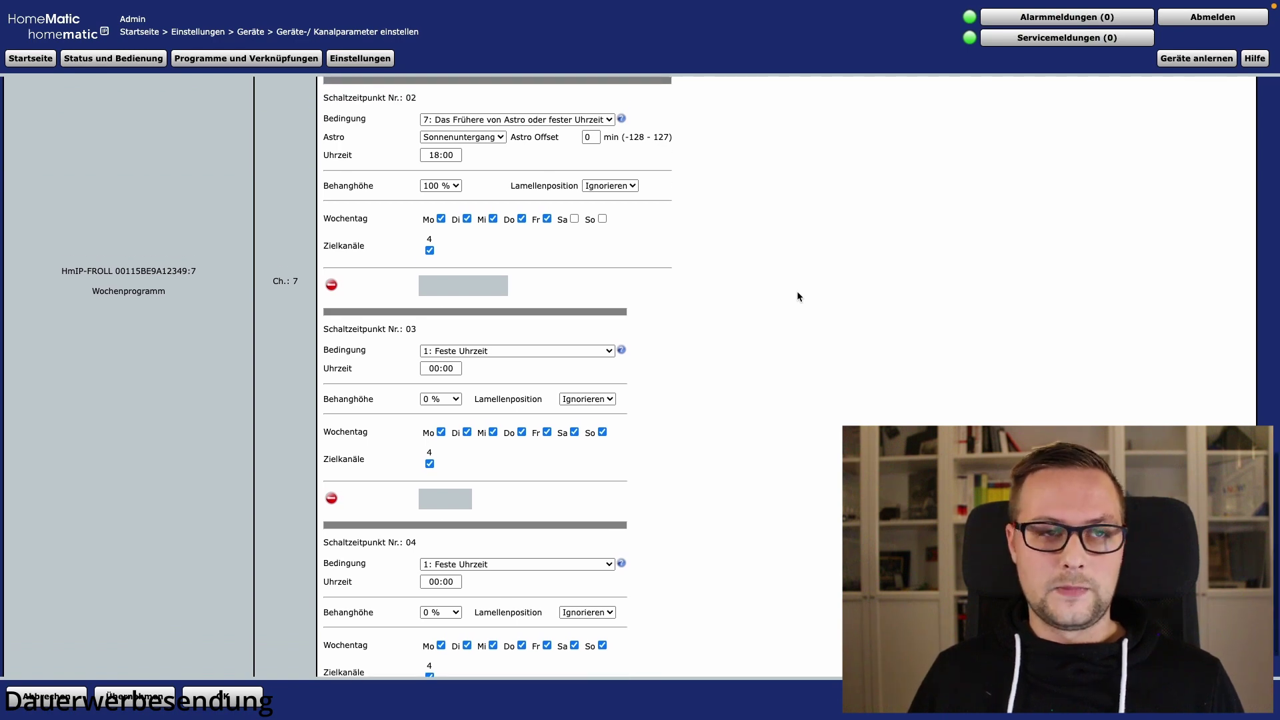